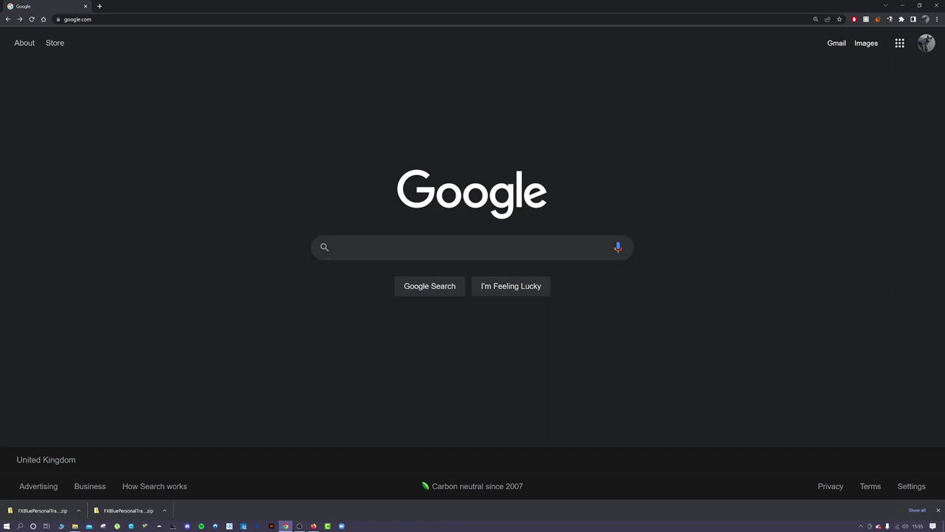
Search Google for 'fxblue trade copier'
text(fc)
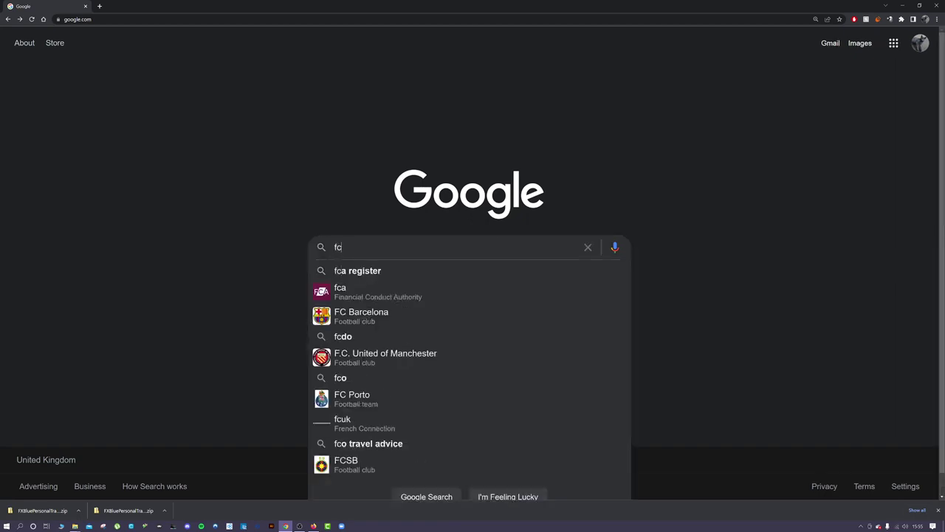
key(BackSpace)
text(xn)
key(BackSpace)
text(b)
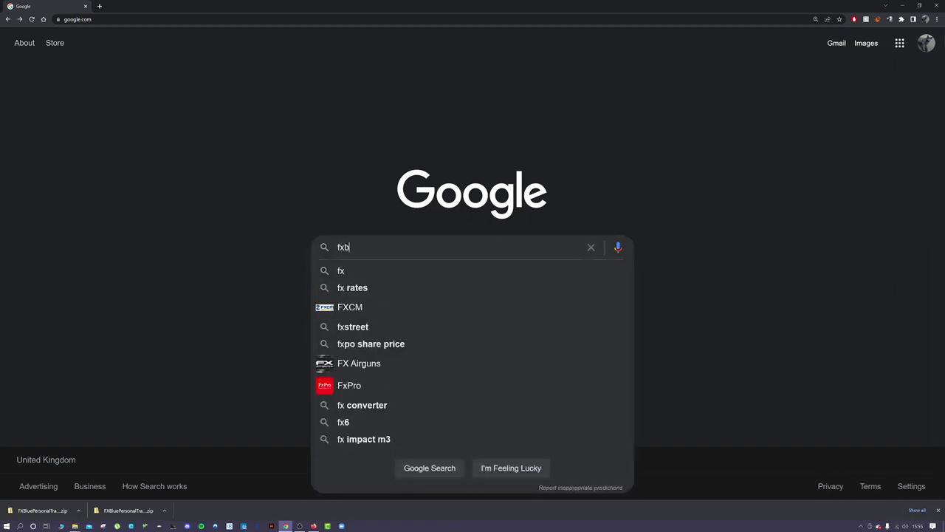
text(lue )
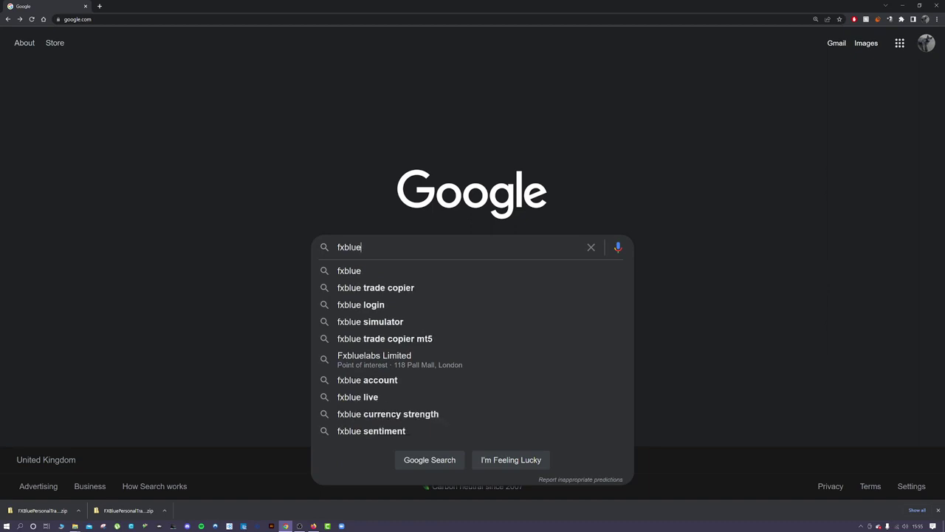
text(trade copier)
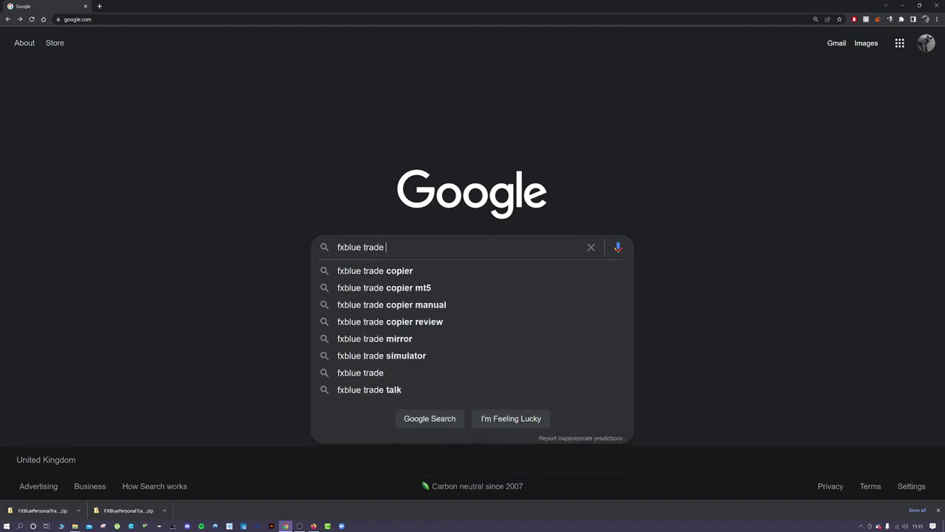
key(Return)
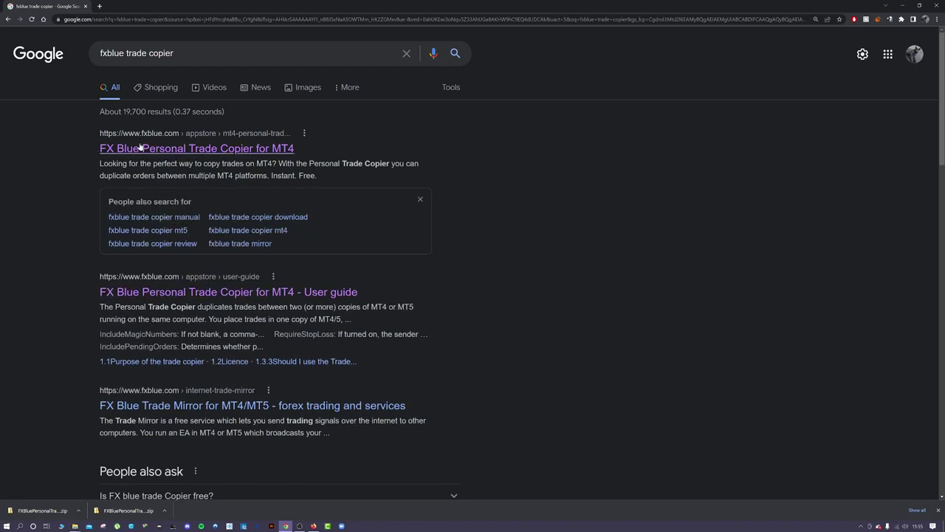
Open the FX Blue Personal Trade Copier for MT4 page and download its free zip
click(163, 150)
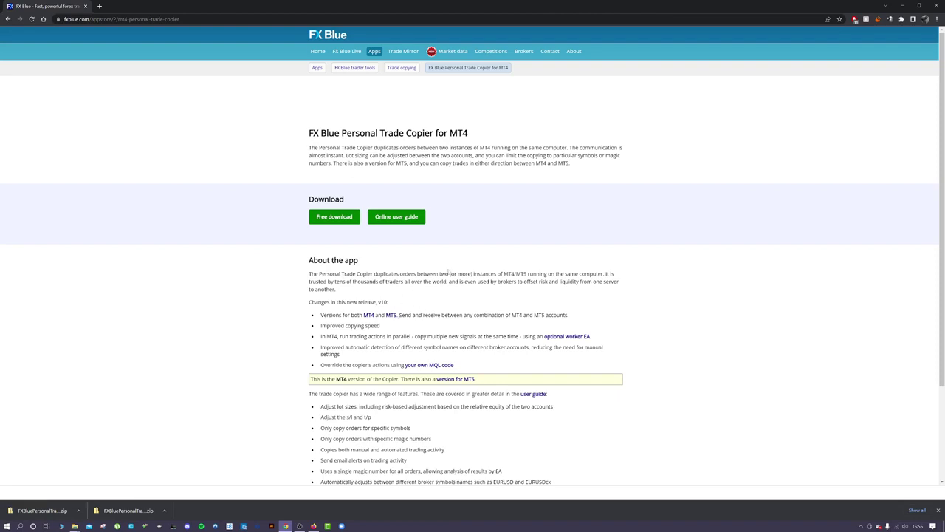
click(334, 217)
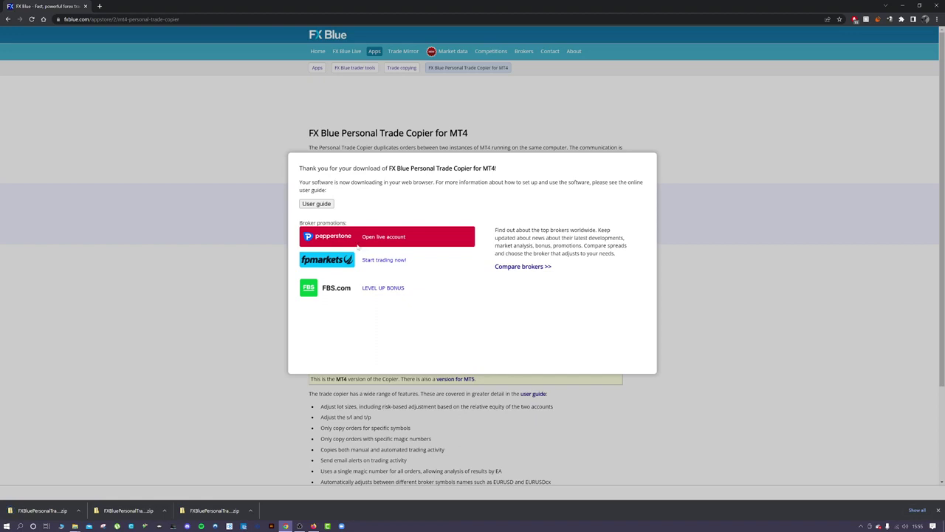
click(188, 287)
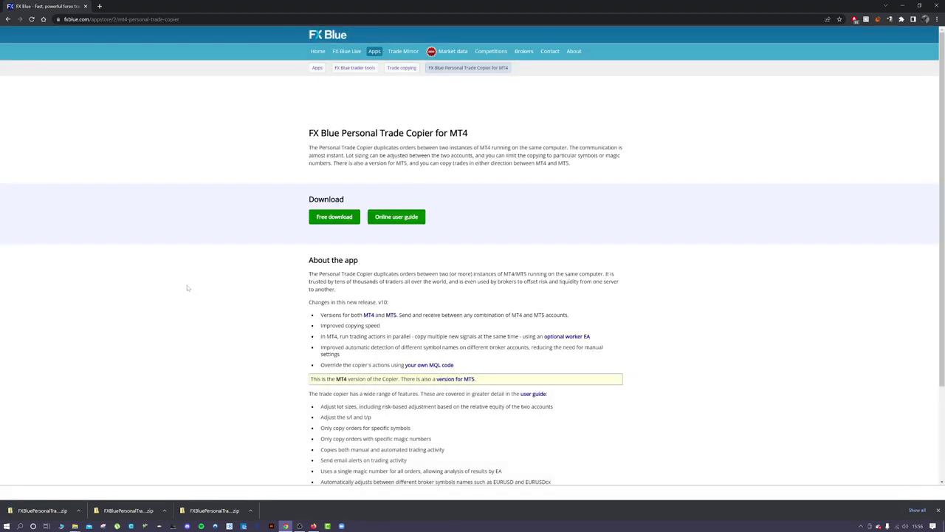
Extract the downloaded trade copier zip in File Explorer and select its Setup application
click(78, 510)
click(95, 485)
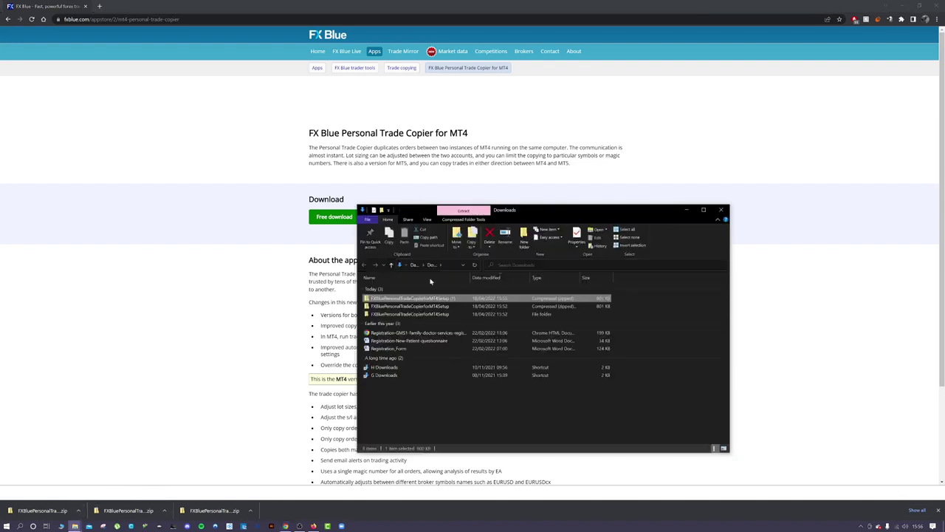
right_click(412, 299)
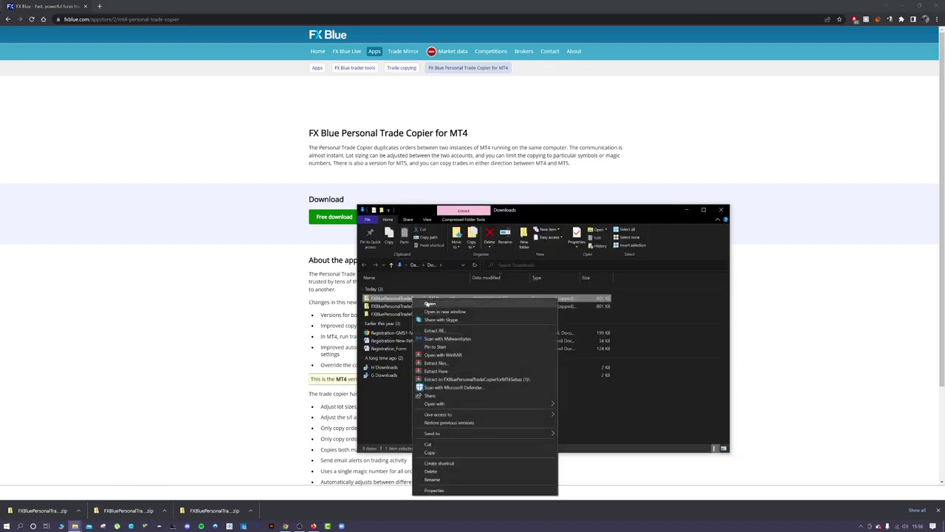
click(460, 332)
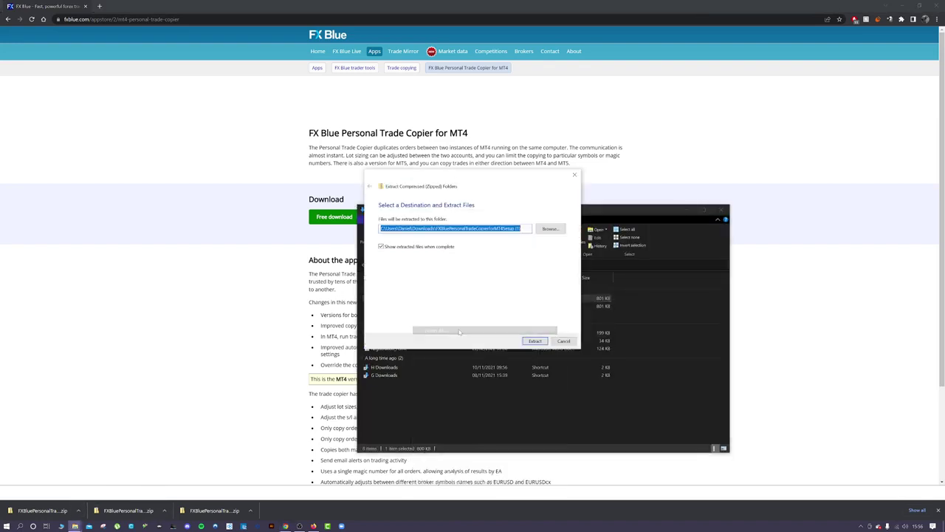
click(537, 341)
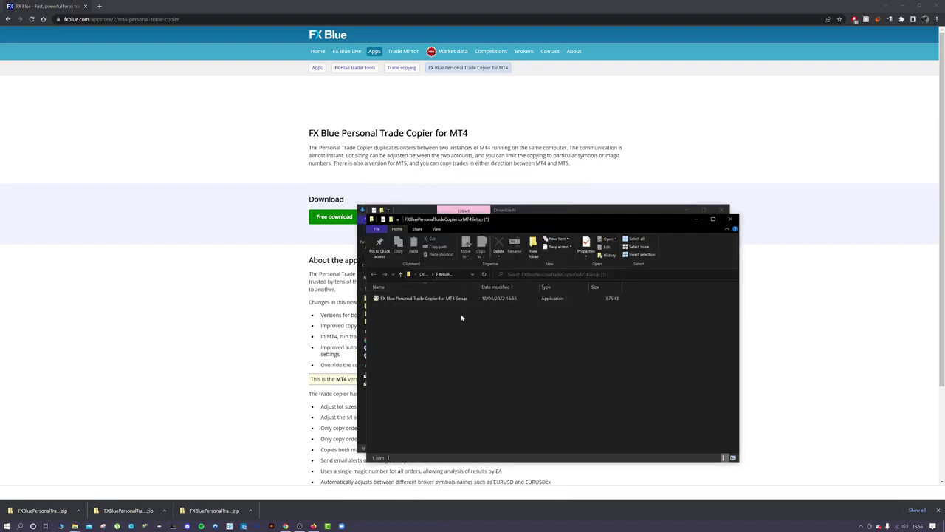
click(438, 300)
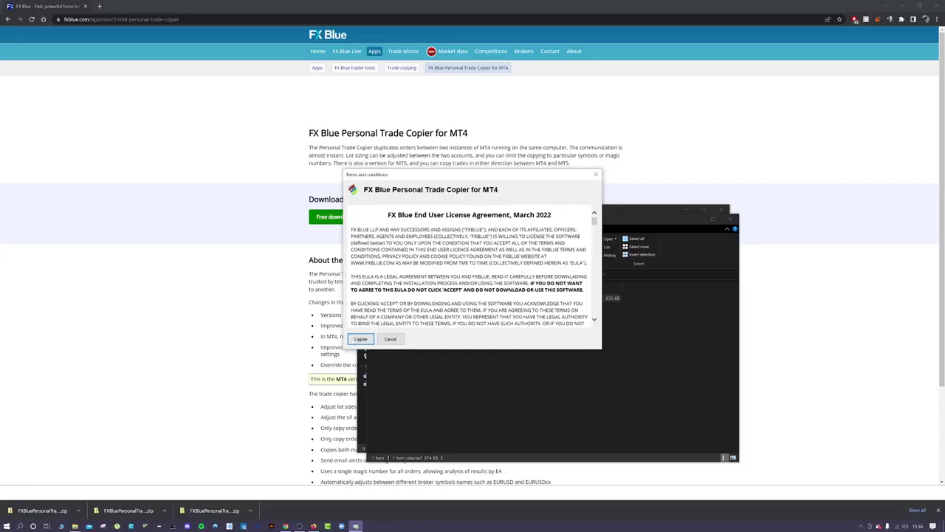
Accept the licence and install the copier into MetaTrader 4 IC Markets and IC Markets 2
click(360, 339)
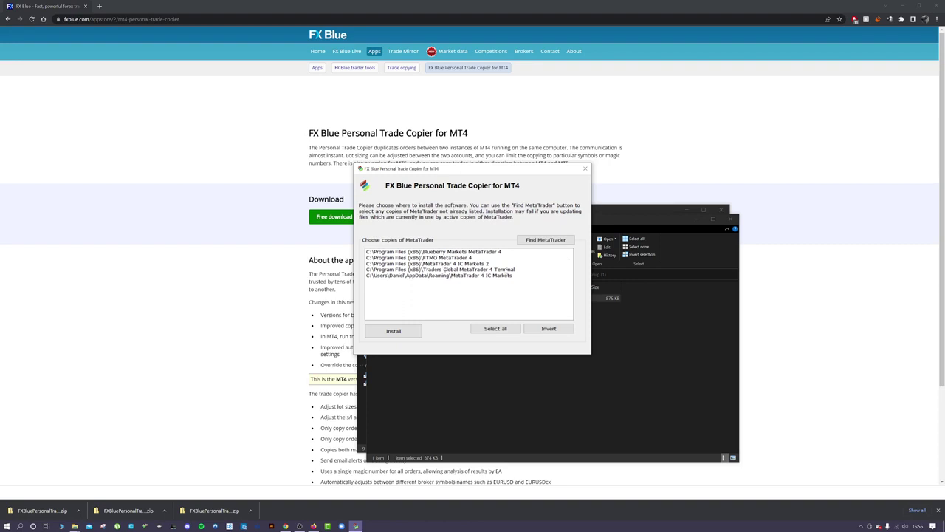
click(475, 276)
click(481, 263)
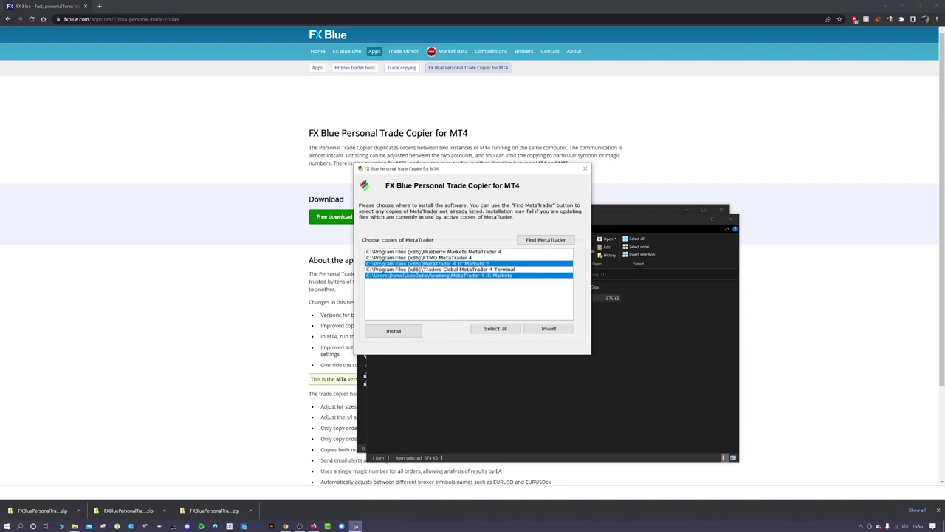
click(400, 333)
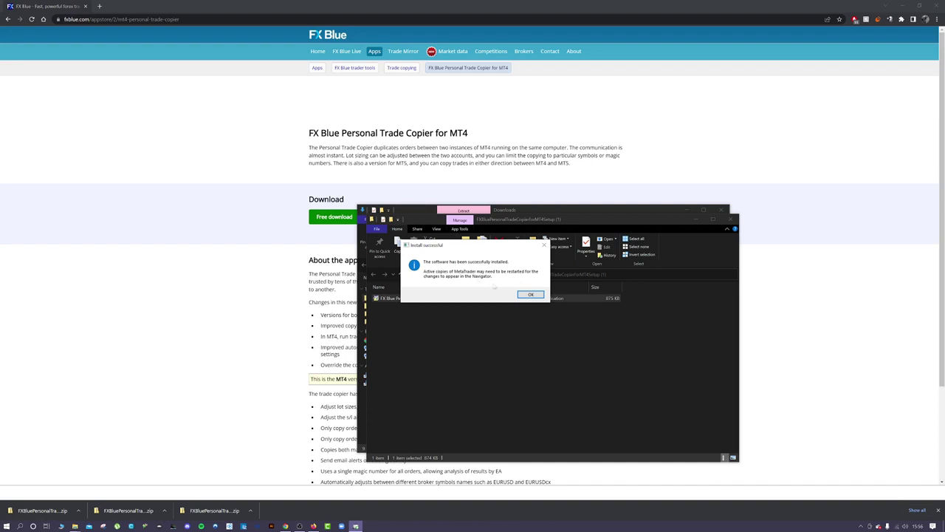
Close the installer and setup folder, then bring up the IC Markets 2 and IC Markets folders
click(525, 295)
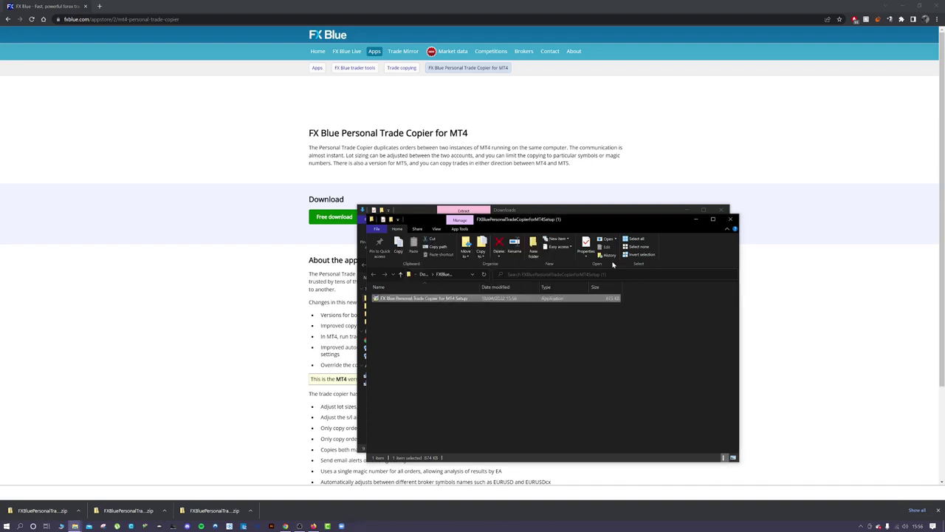
click(730, 219)
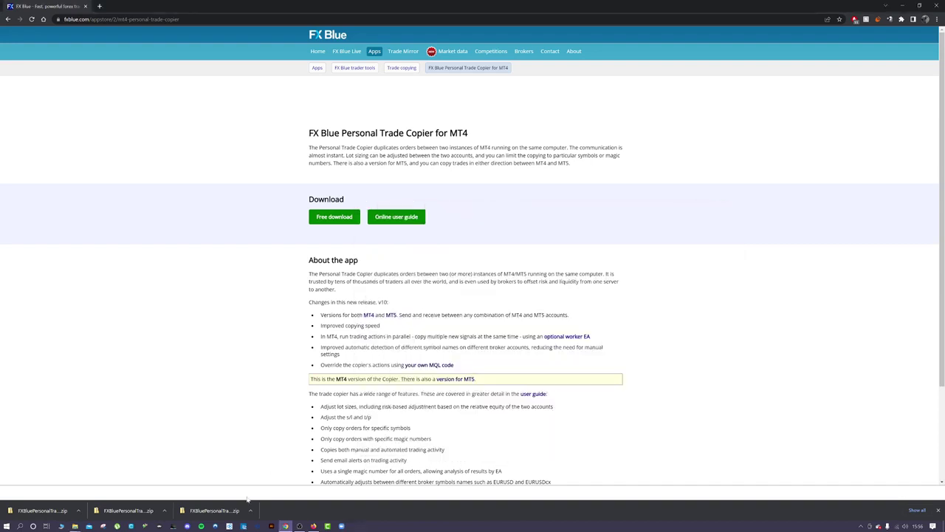
mouse_move(74, 528)
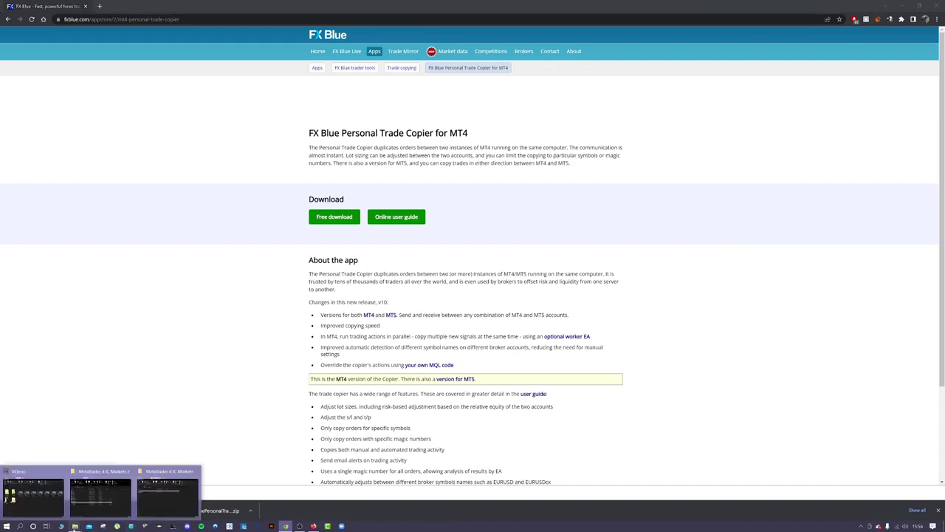
click(93, 505)
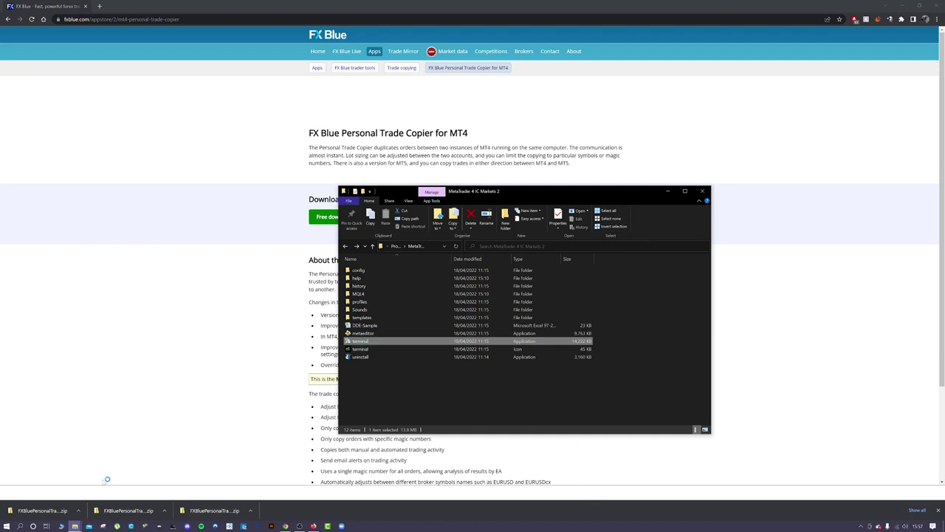
mouse_move(75, 526)
click(176, 497)
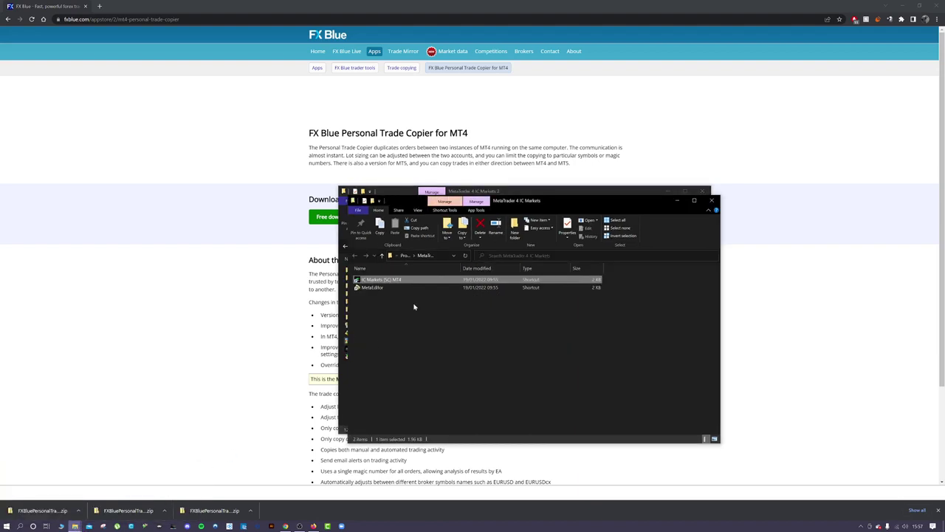
Snap the calculator terminal to the left half and the other MT4 terminal to the right
click(675, 199)
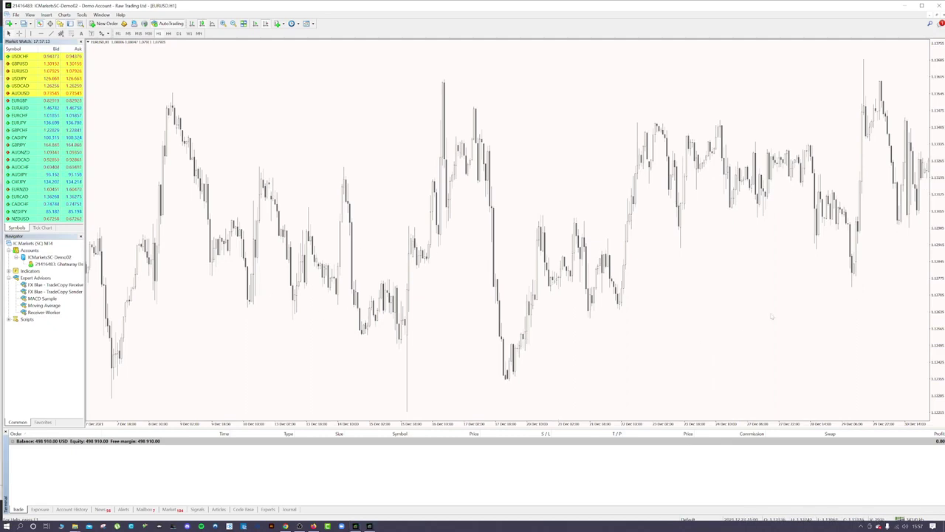
drag(425, 14, 1, 88)
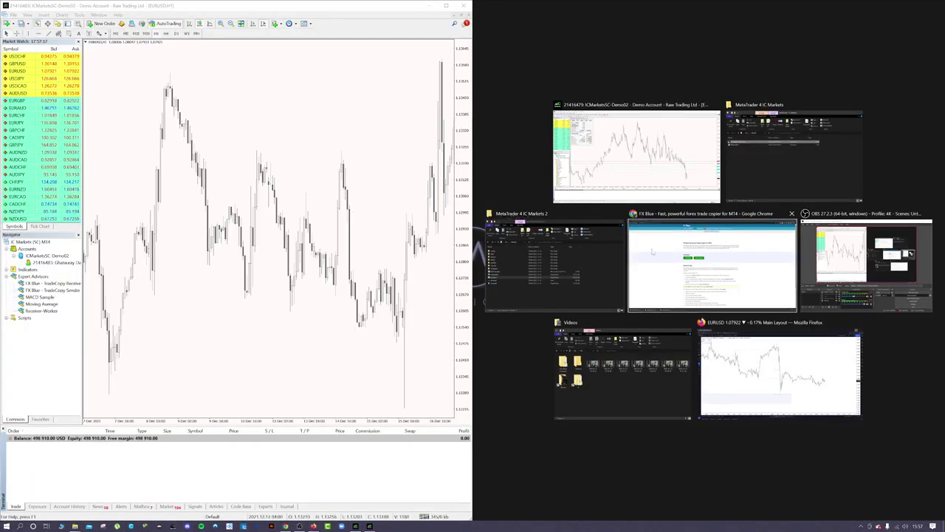
click(640, 162)
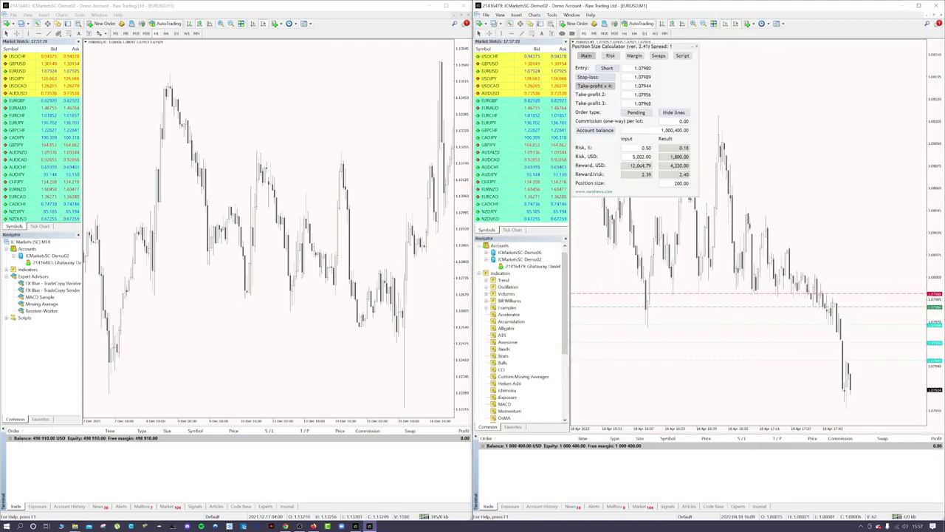
drag(677, 9, 0, 81)
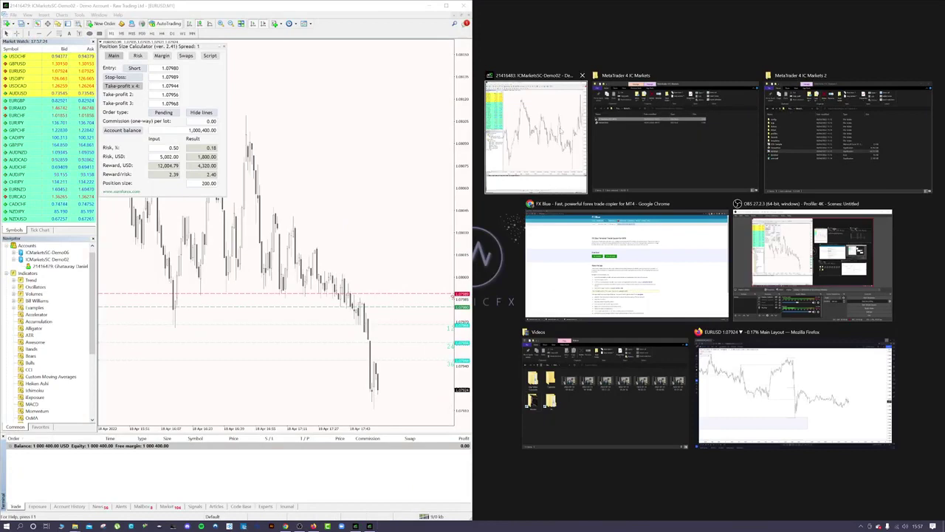
click(524, 126)
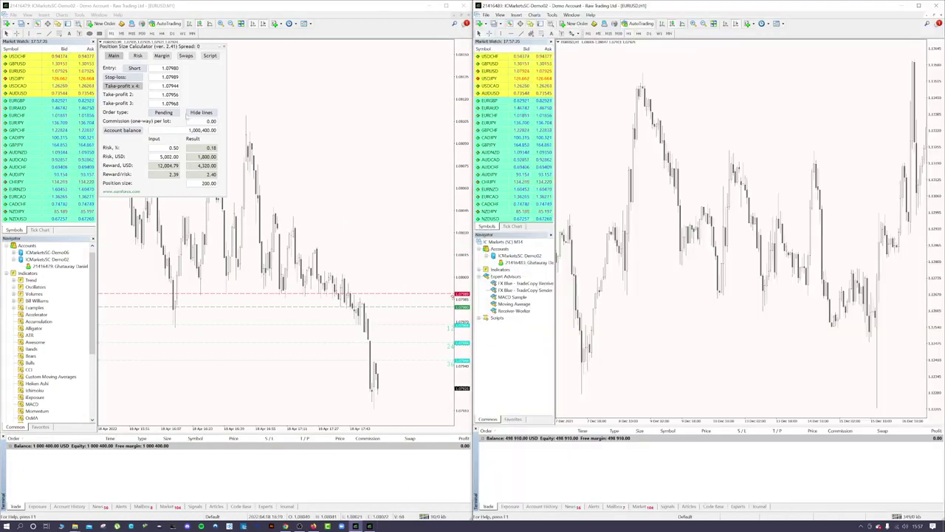
click(299, 183)
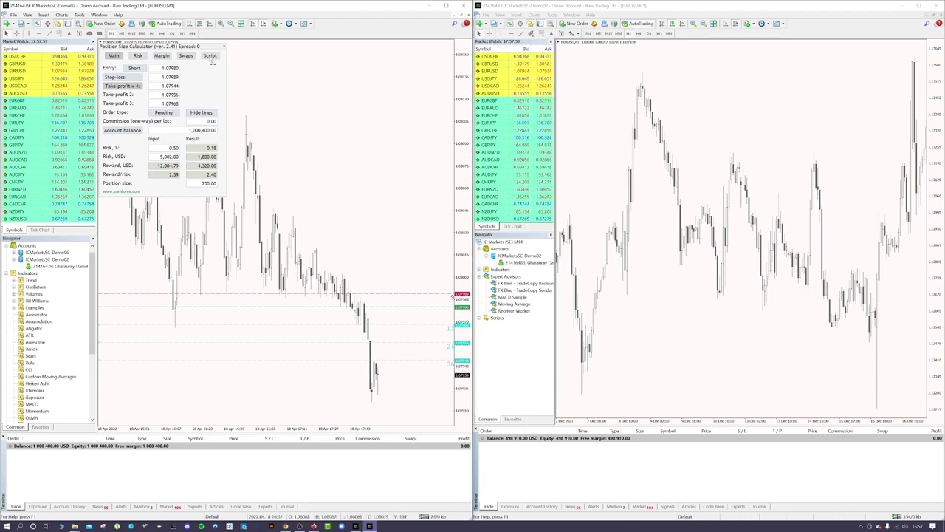
Empty Take-profit 2 and 3 in the calculator's Script tab, then move the entry line lower
click(210, 58)
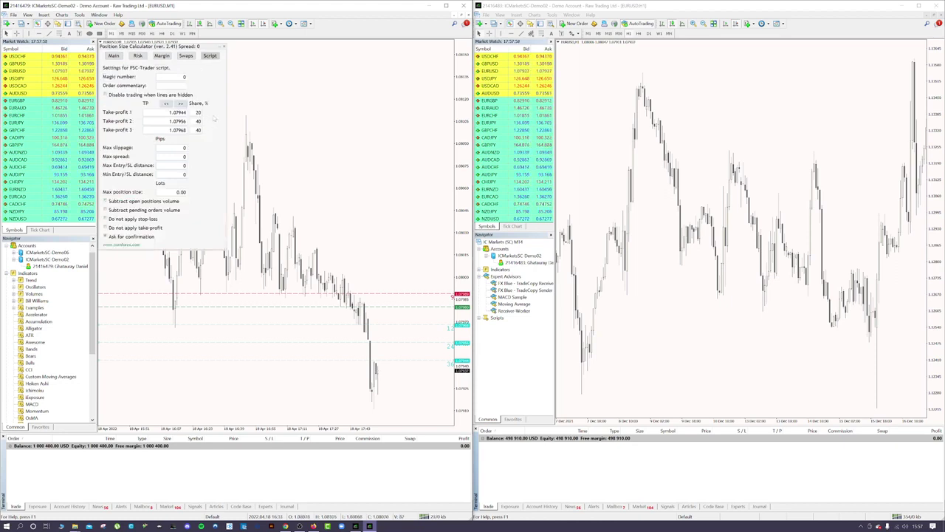
double_click(177, 122)
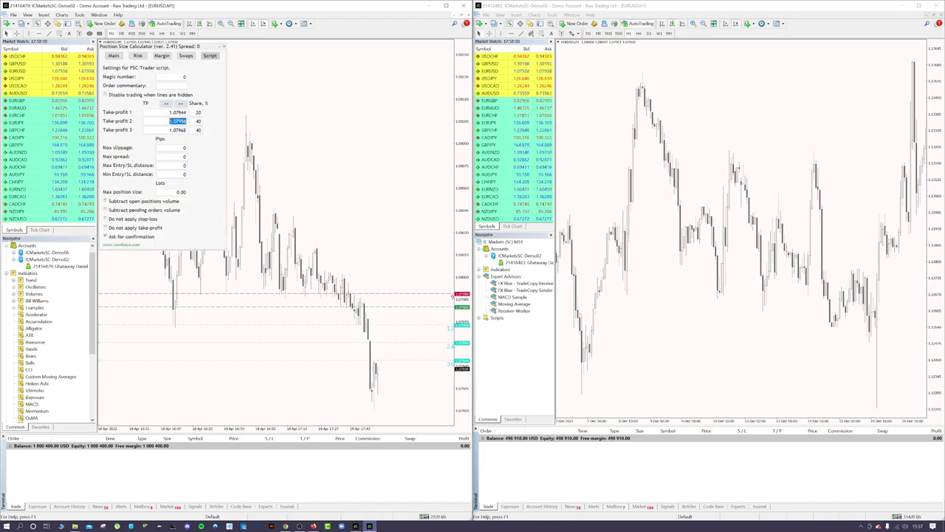
key(Delete)
double_click(177, 130)
key(Delete)
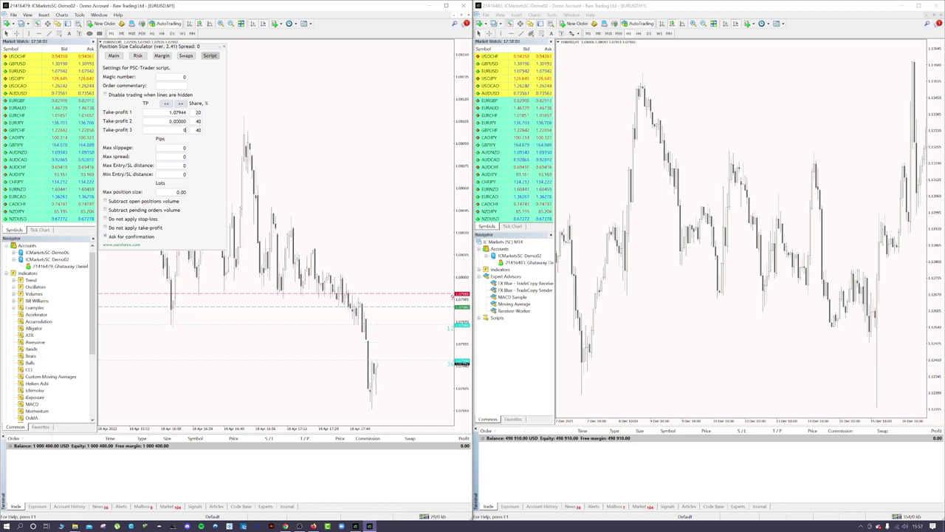
click(203, 162)
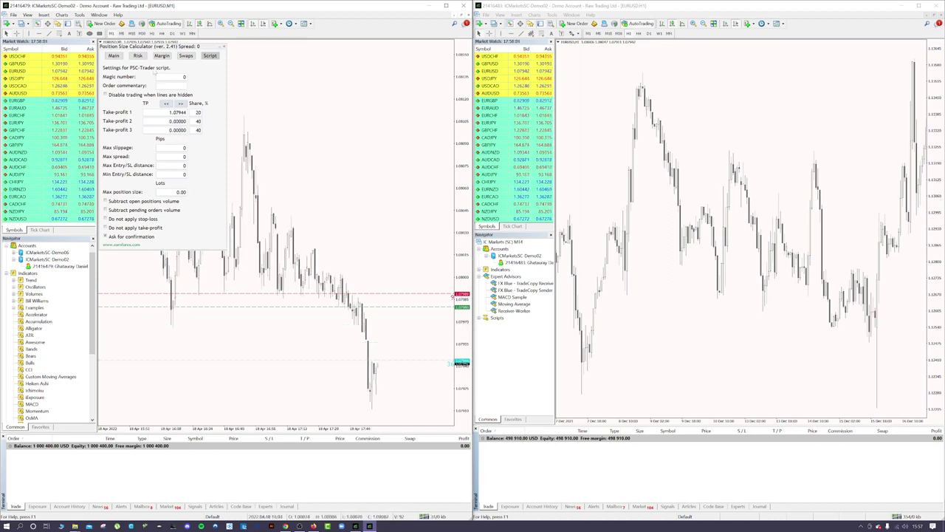
click(115, 57)
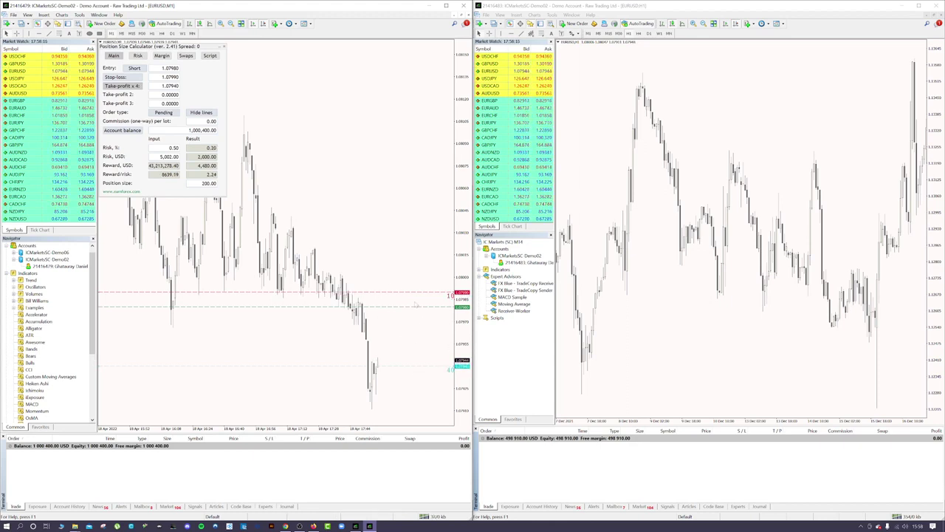
drag(418, 305, 441, 269)
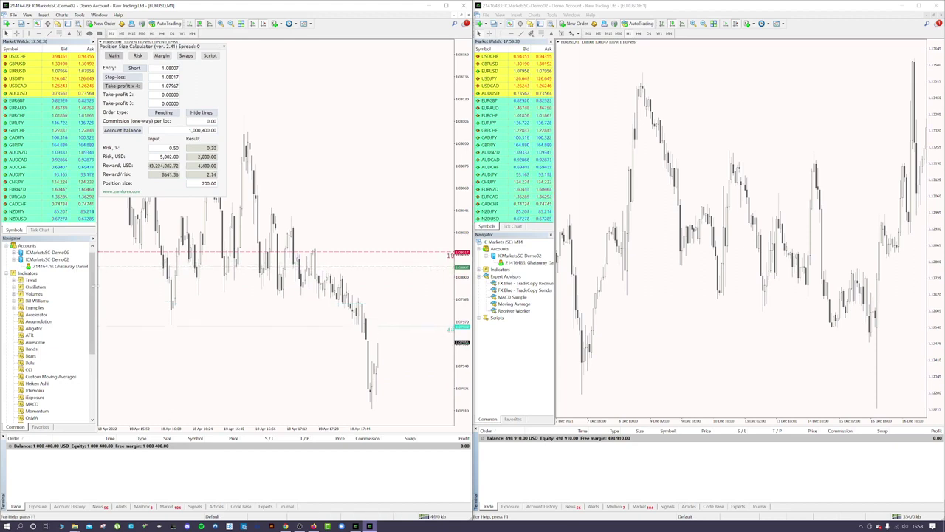
Re-expand the Navigator's Expert Advisors to show FX Blue TradeCopy Receiver and Sender
drag(94, 287, 93, 358)
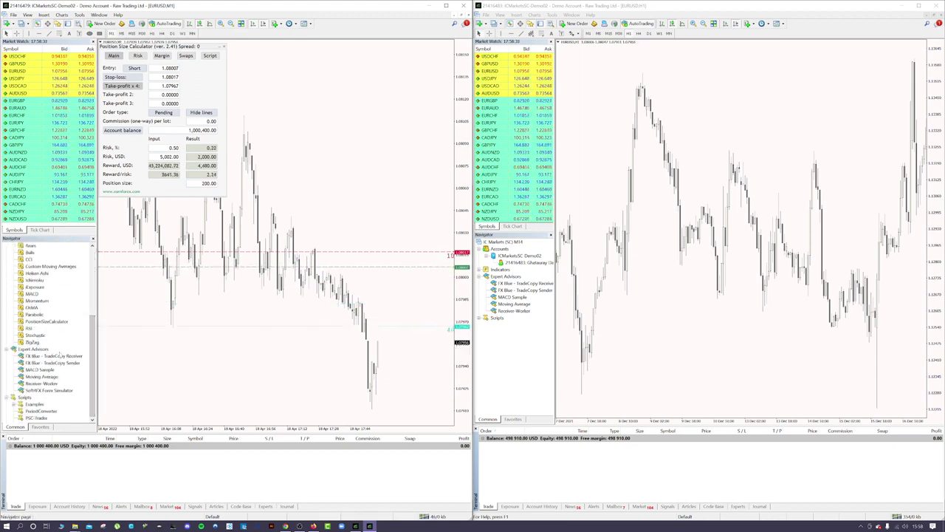
double_click(13, 349)
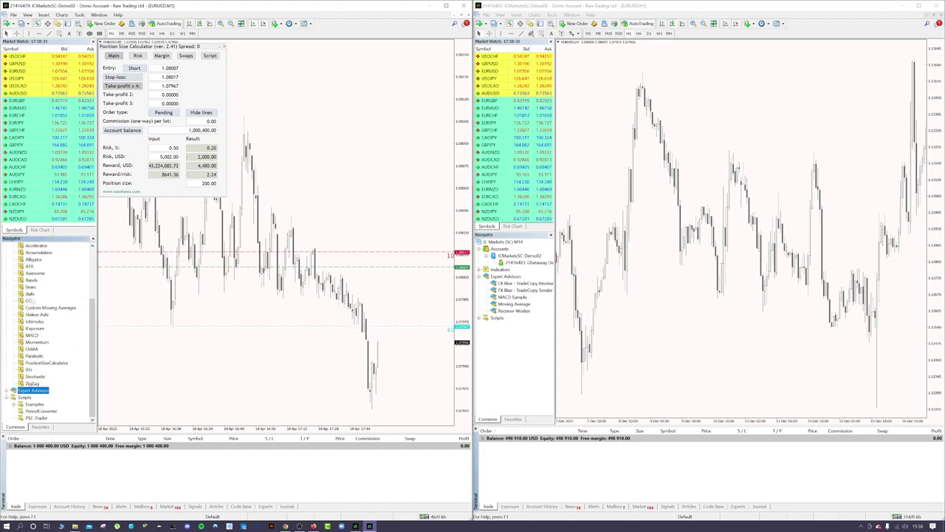
click(7, 393)
scroll(70, 365, down, 2)
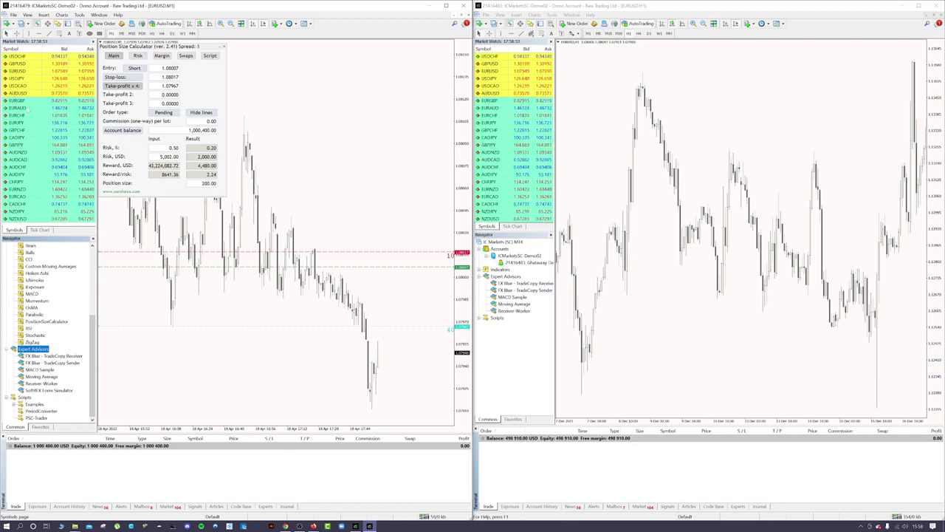
Open a EURGBP chart and attach the FX Blue TradeCopy Sender EA to it
drag(29, 100, 221, 184)
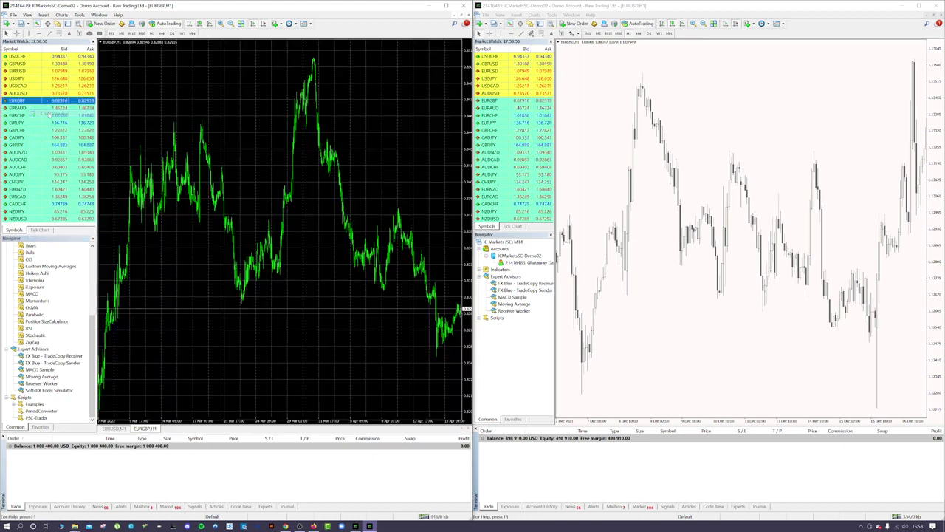
click(52, 363)
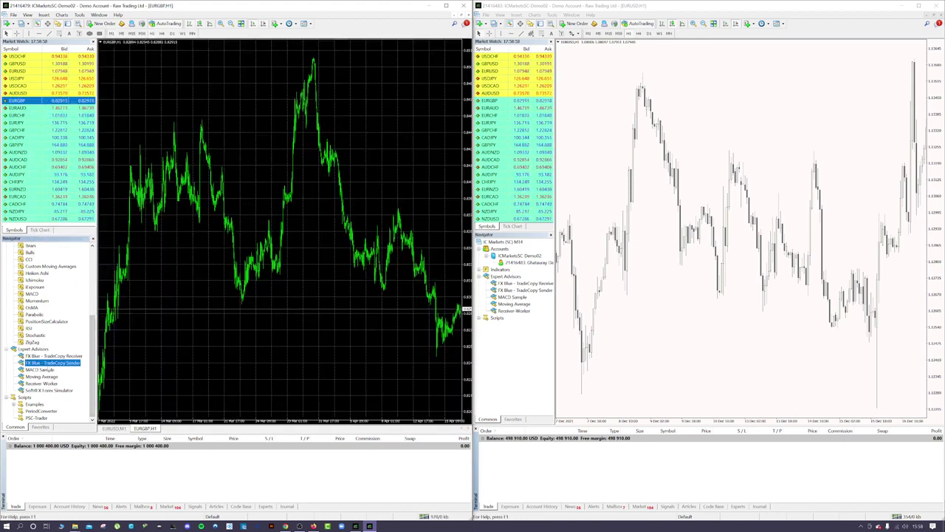
drag(159, 325, 236, 254)
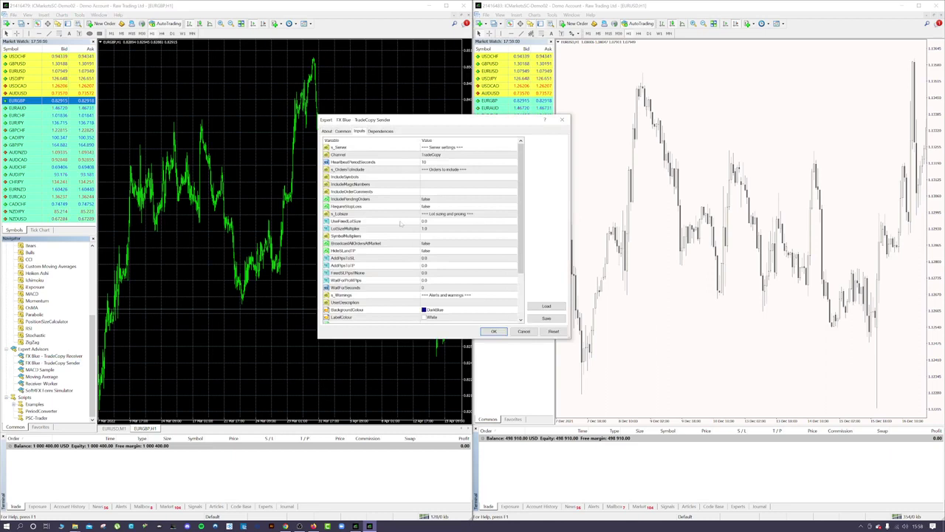
Review the Sender's input settings and accept them to start the EA
scroll(487, 275, down, 3)
scroll(483, 268, up, 3)
scroll(458, 200, down, 3)
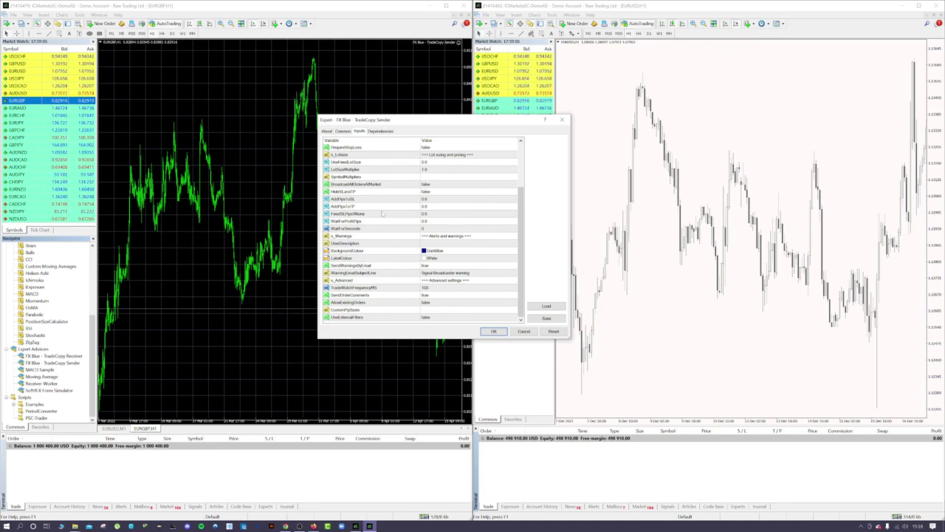
click(494, 331)
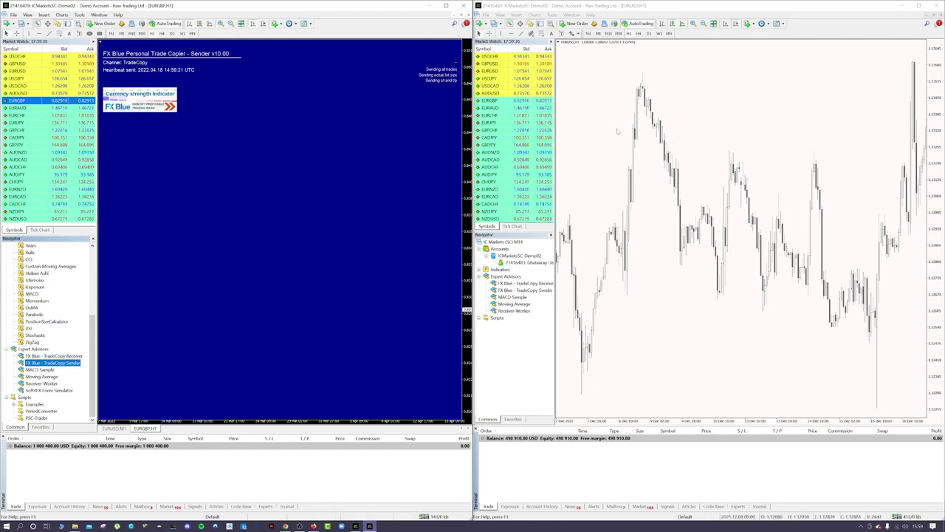
Check the EURGBP H1 Sender chart, then return the left terminal to EURUSD M1
click(676, 309)
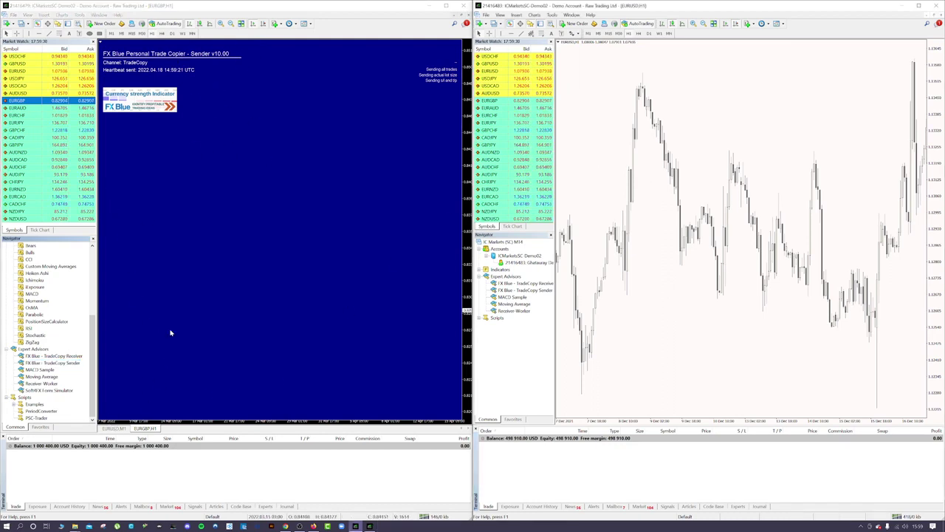
click(117, 428)
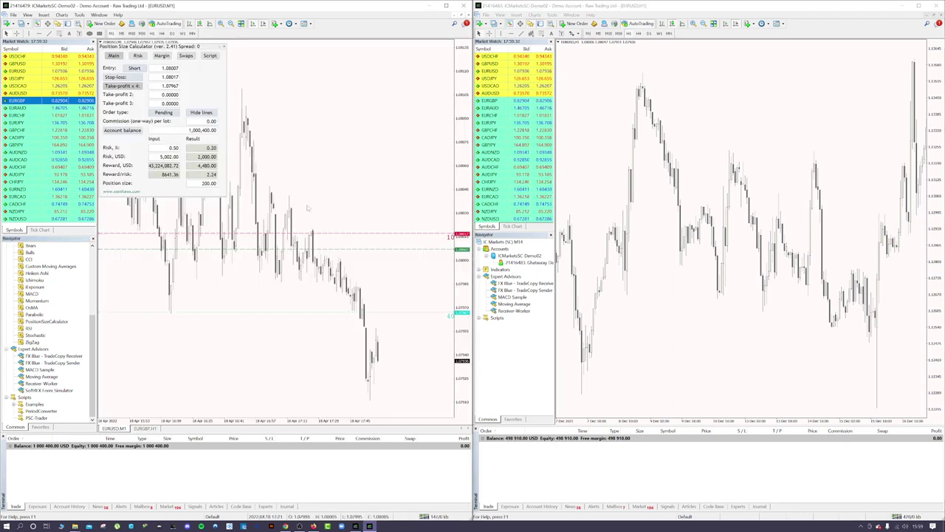
click(145, 428)
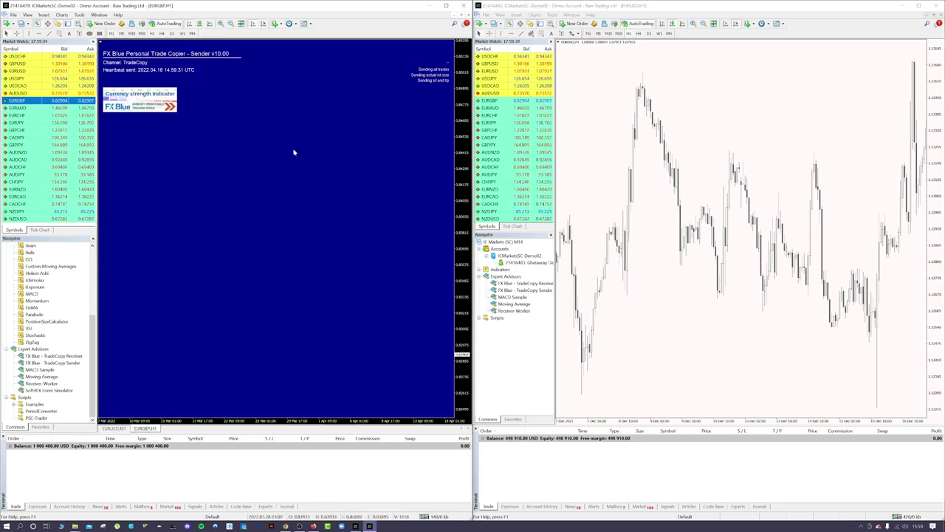
click(117, 429)
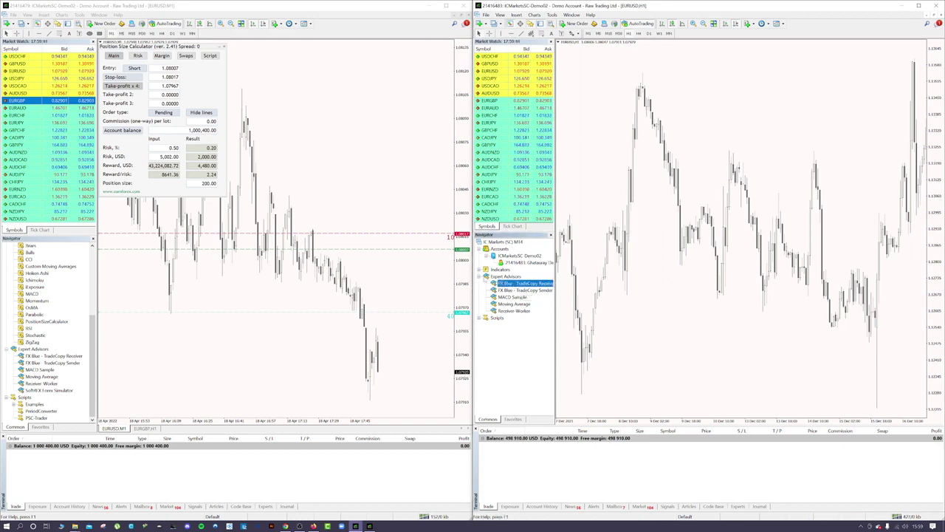
Refresh the right terminal's Navigator and select the FX Blue - TradeCopy Receiver expert advisor
click(479, 277)
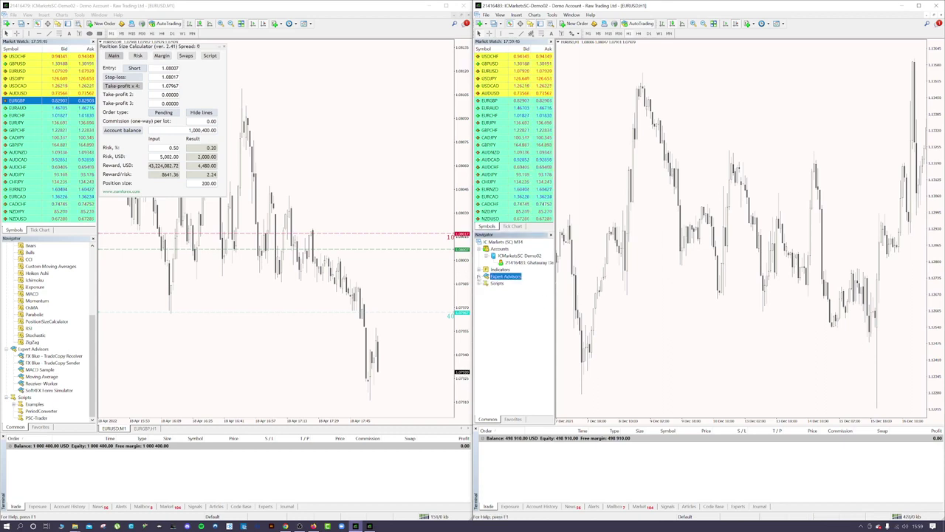
click(480, 276)
right_click(545, 315)
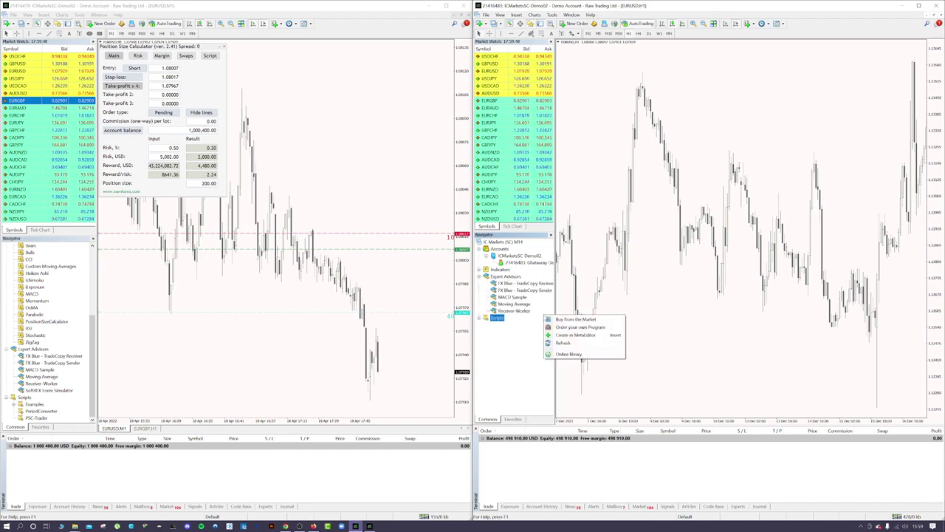
click(589, 343)
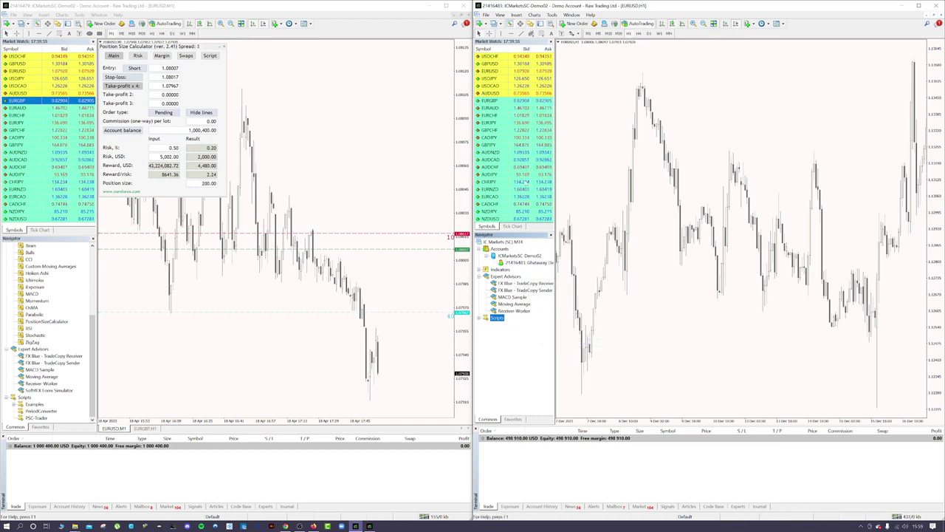
click(706, 238)
click(525, 283)
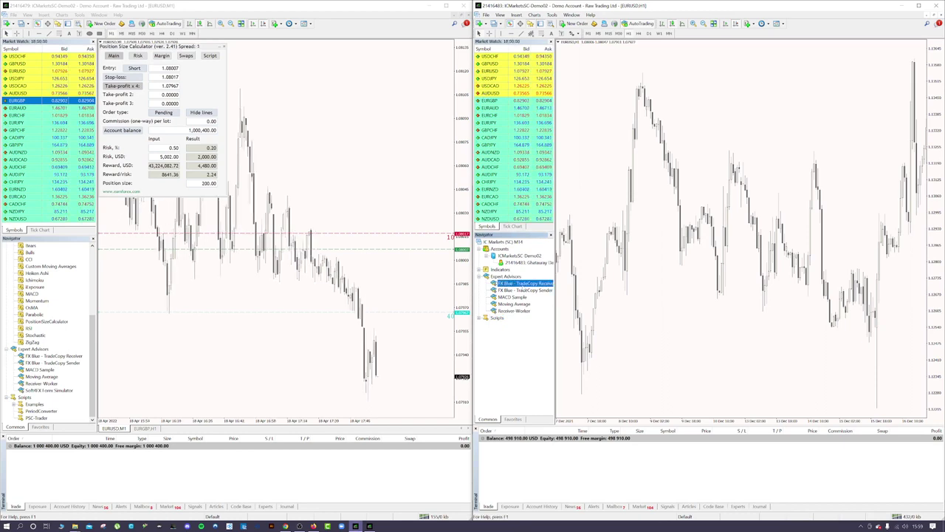
Attach FX Blue TradeCopy Receiver to the right chart with MaxLots set to 100
drag(525, 283, 588, 267)
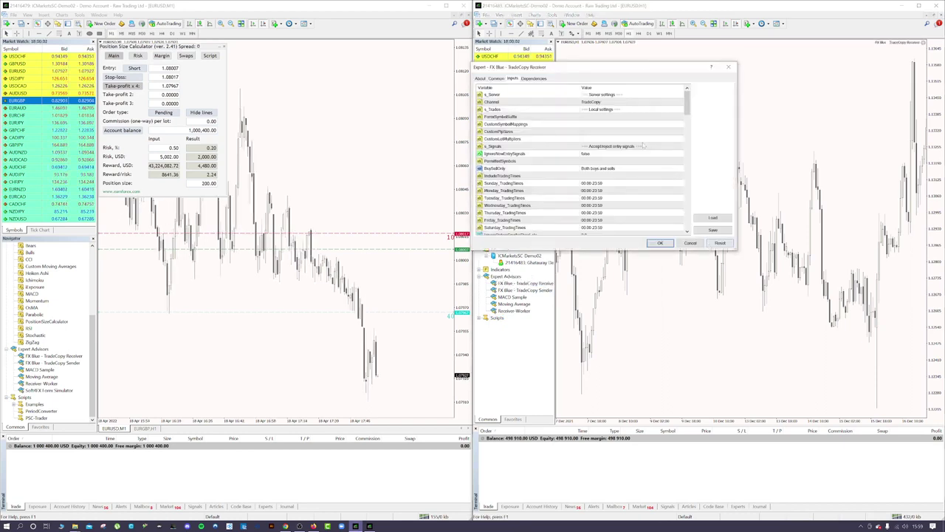
drag(687, 96, 629, 124)
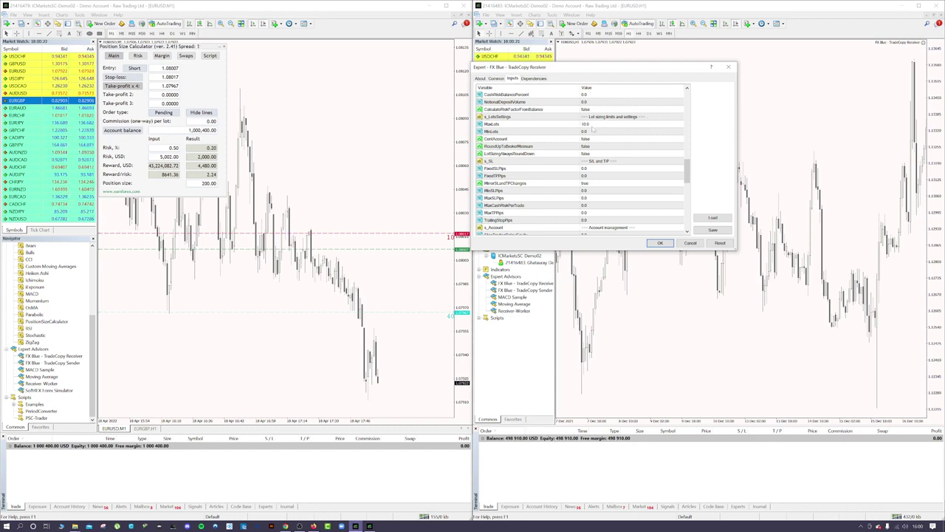
click(592, 125)
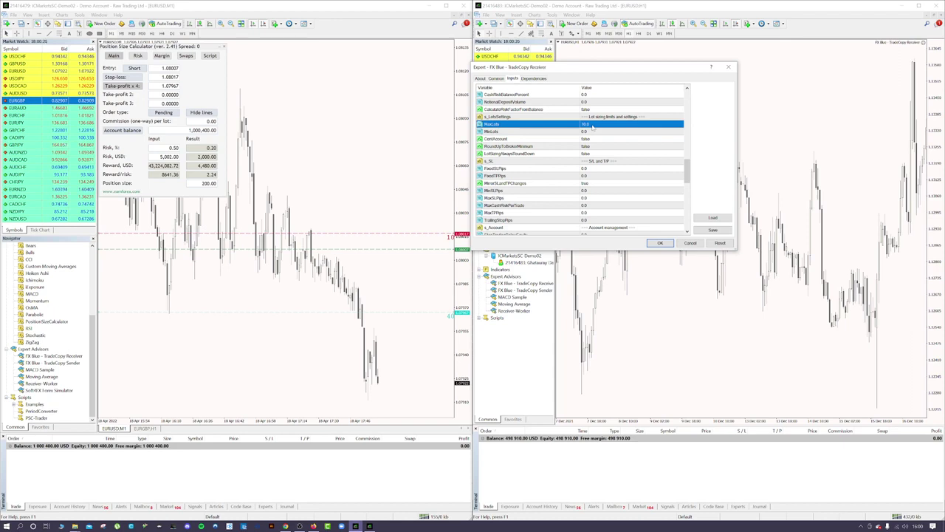
scroll(592, 127, down, 5)
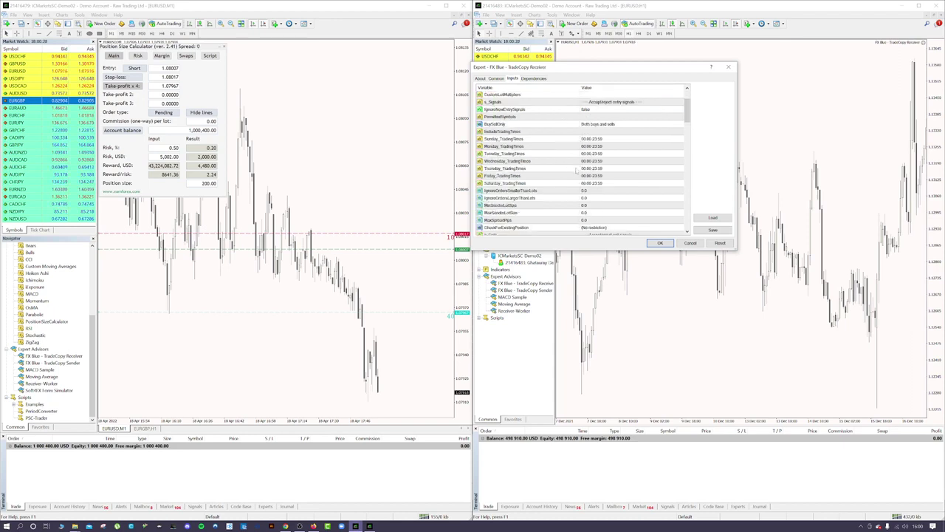
scroll(622, 175, down, 5)
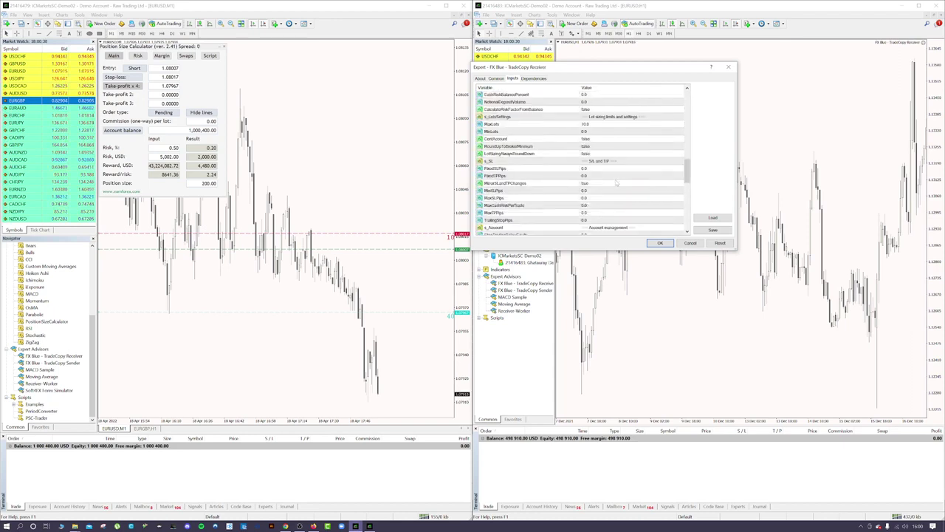
double_click(600, 125)
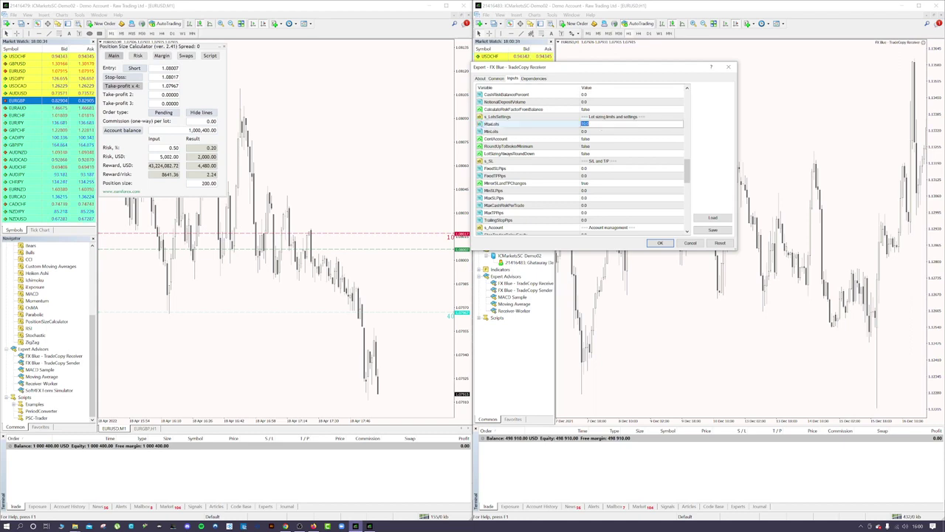
text(100)
key(Return)
click(660, 244)
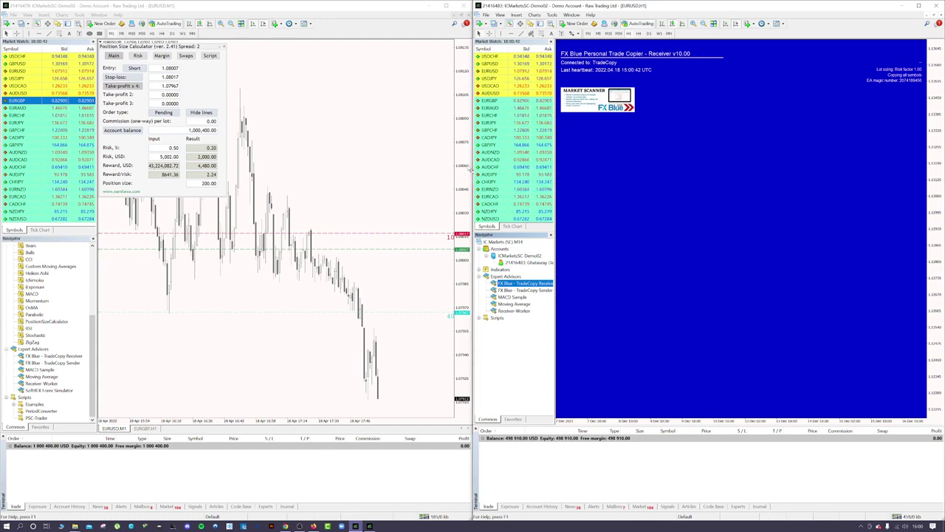
Set the calculator's short trade to entry 1.07931 and stop-loss 1.07959, sizing 178.64 lots
drag(467, 170, 466, 190)
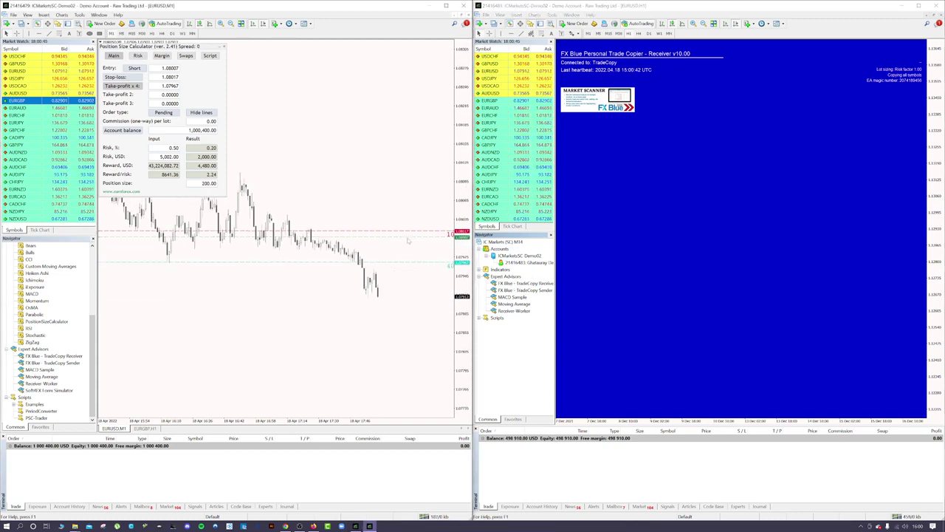
drag(409, 263, 413, 285)
drag(396, 234, 399, 266)
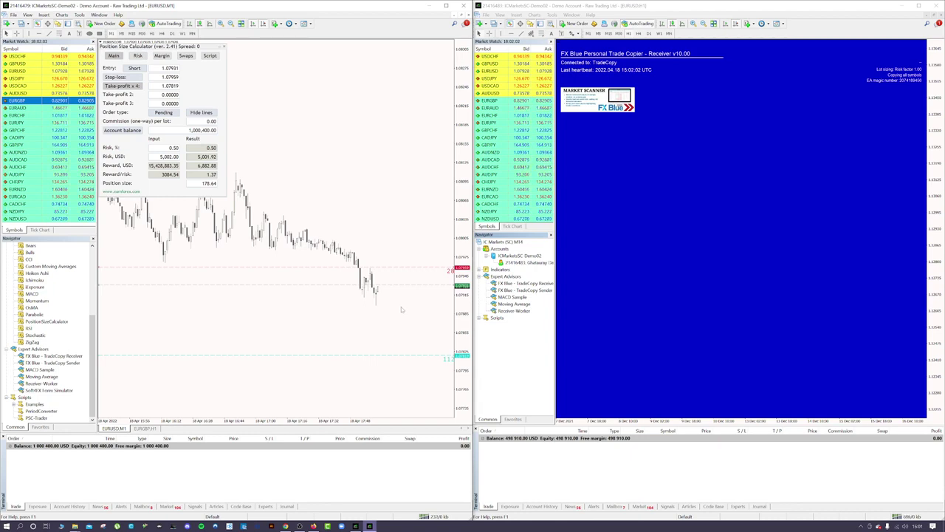
Execute the calculated EURUSD sell at 1.07931, then bring up the EURGBP,H1 chart
key(shift+t)
click(465, 312)
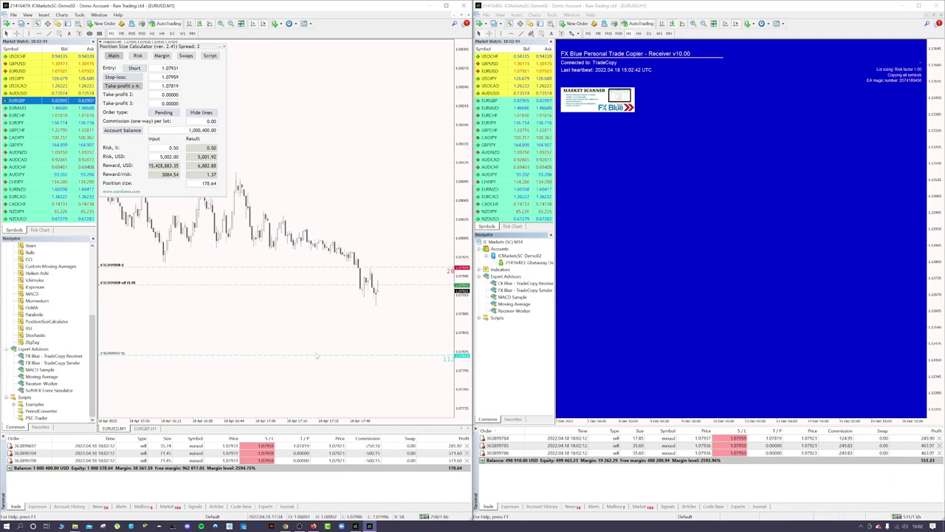
click(145, 429)
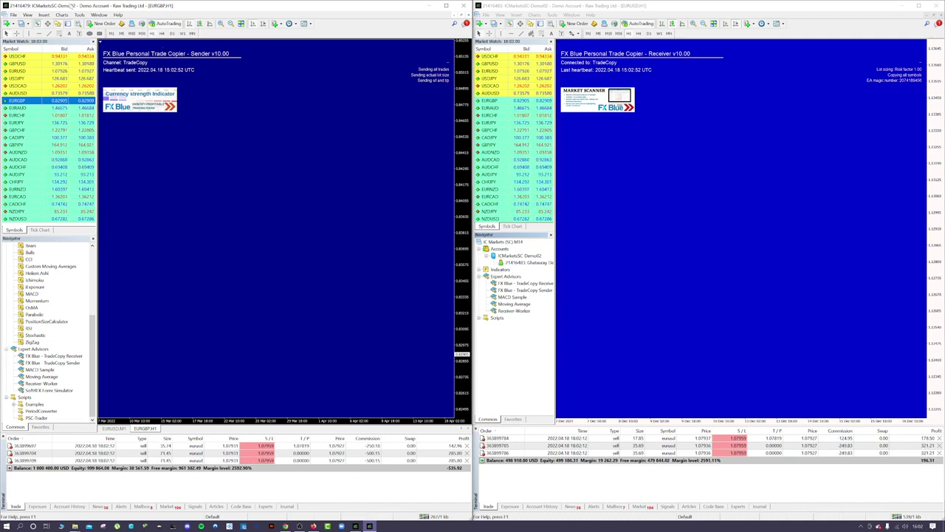
Toggle Allow automated trading in the sender terminal's Expert Advisors options
click(79, 15)
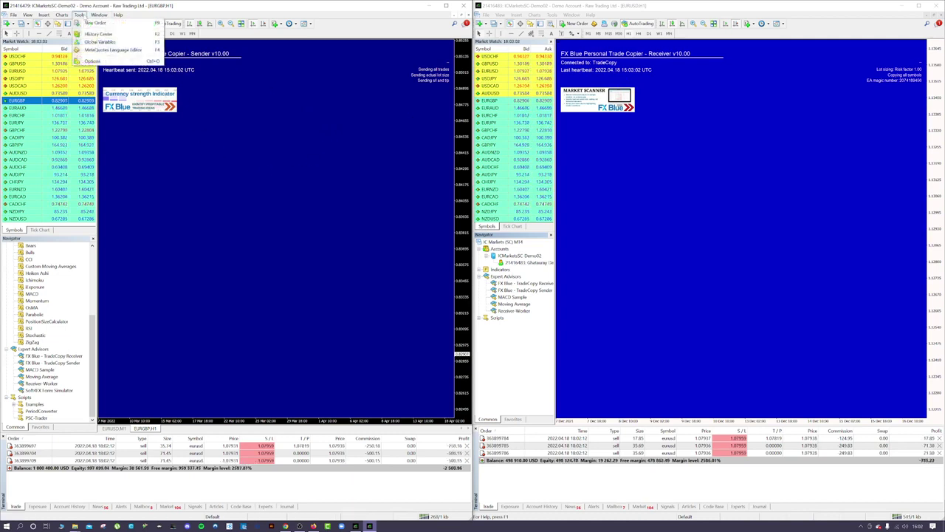
click(85, 62)
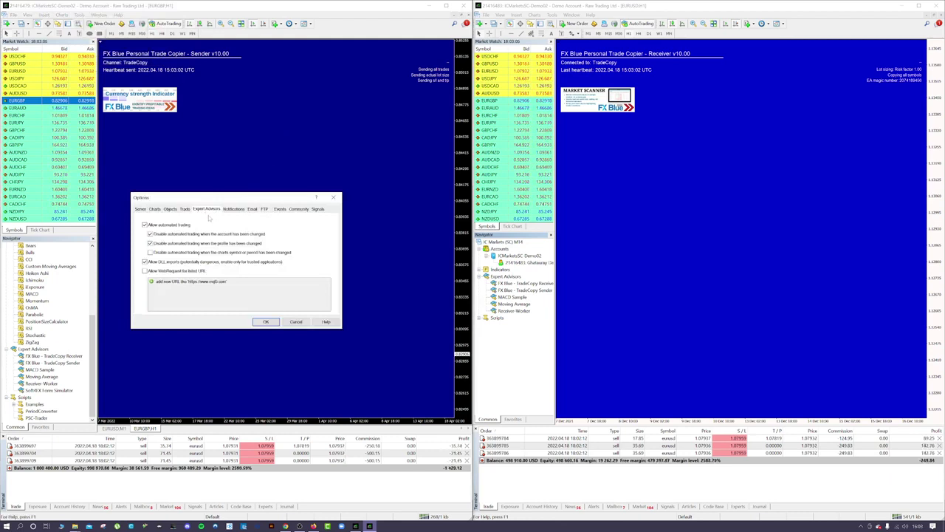
click(145, 224)
click(266, 321)
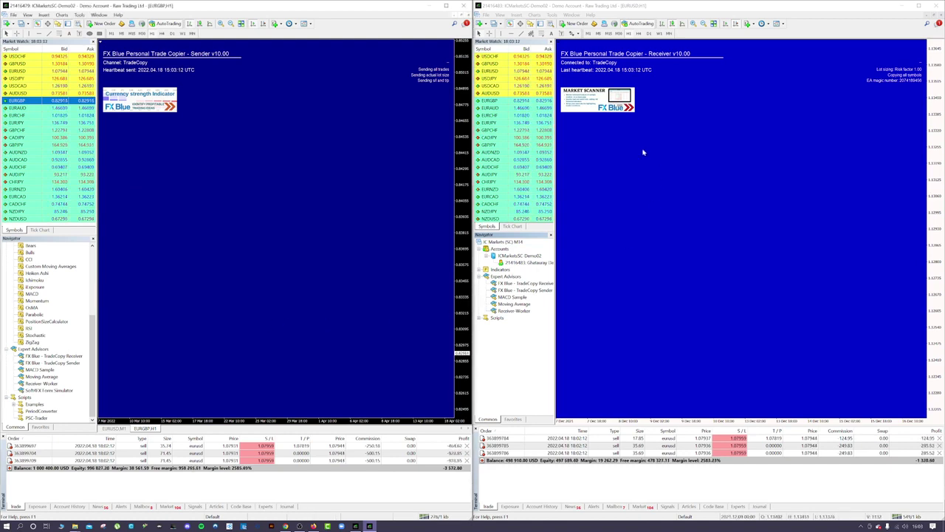
Apply the receiver terminal's Expert Advisors options
click(552, 14)
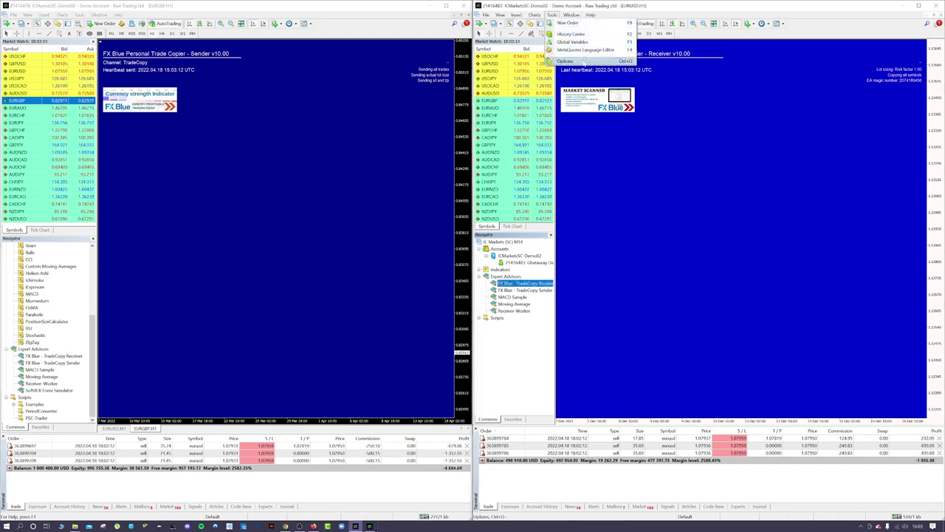
click(583, 62)
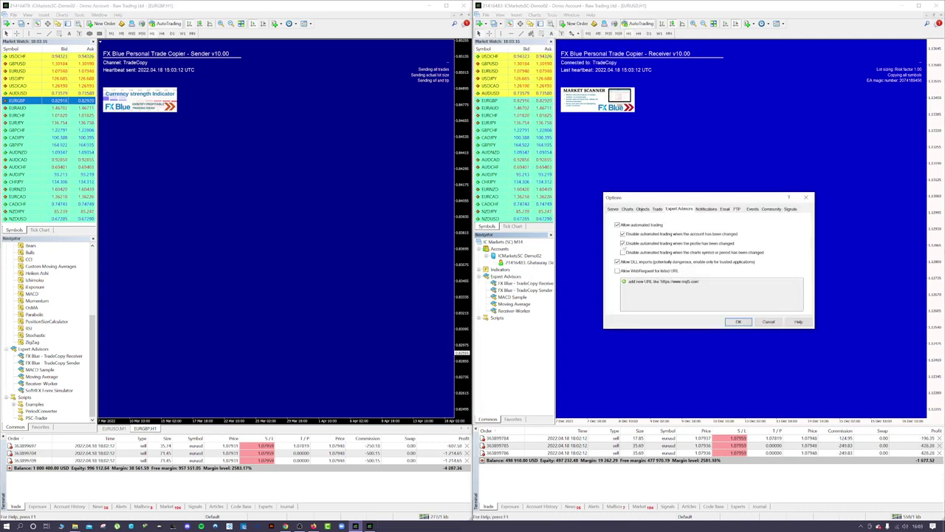
click(739, 322)
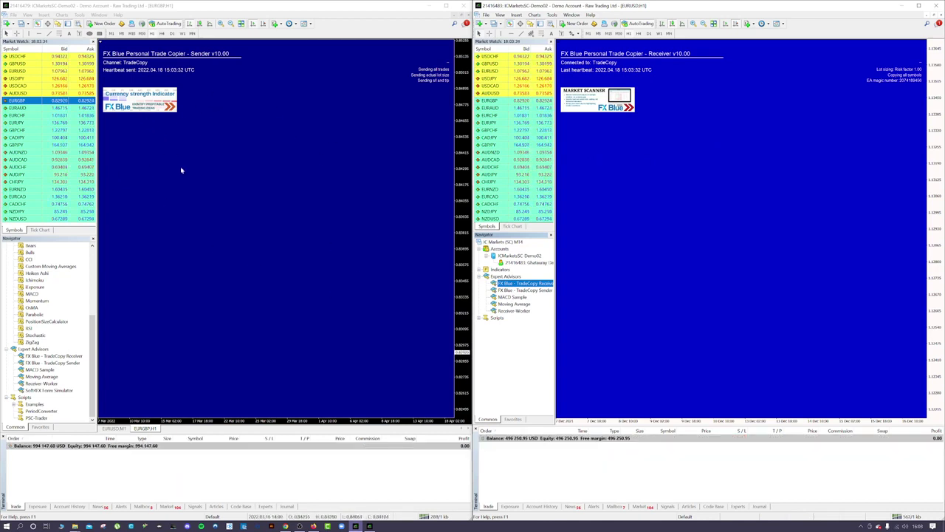
On EURUSD,M1, move the stop-loss to 1.07895 for a 63.72-lot long at 1.07973
click(113, 429)
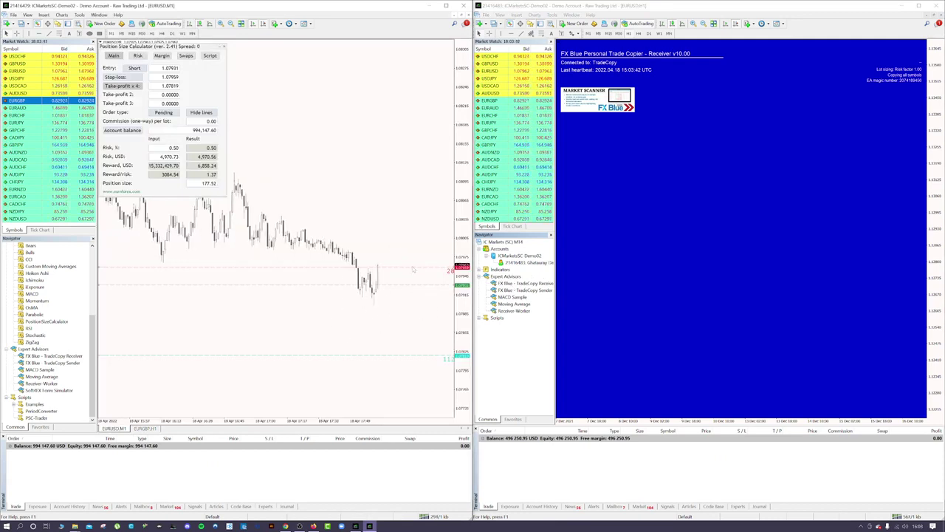
drag(399, 271, 424, 262)
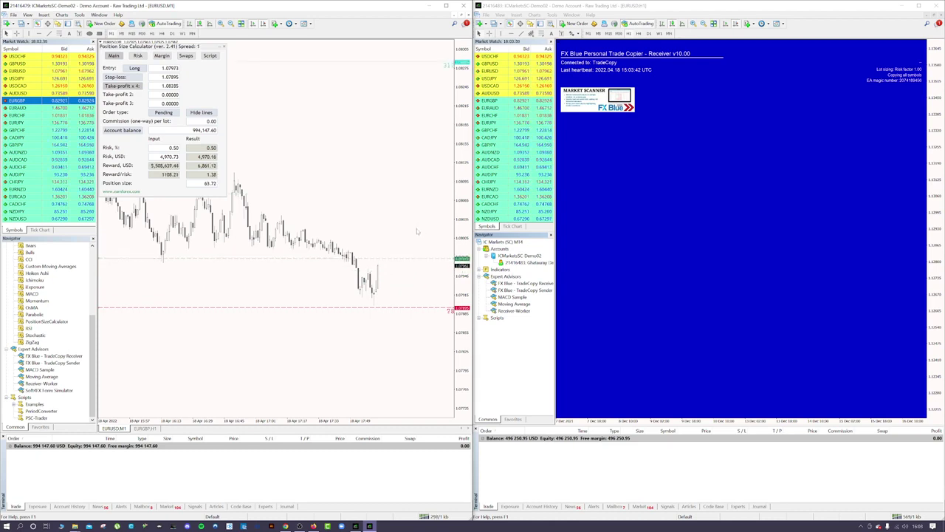
Execute the calculated trade as three EURUSD buy stop orders at 1.07973
key(shift+t)
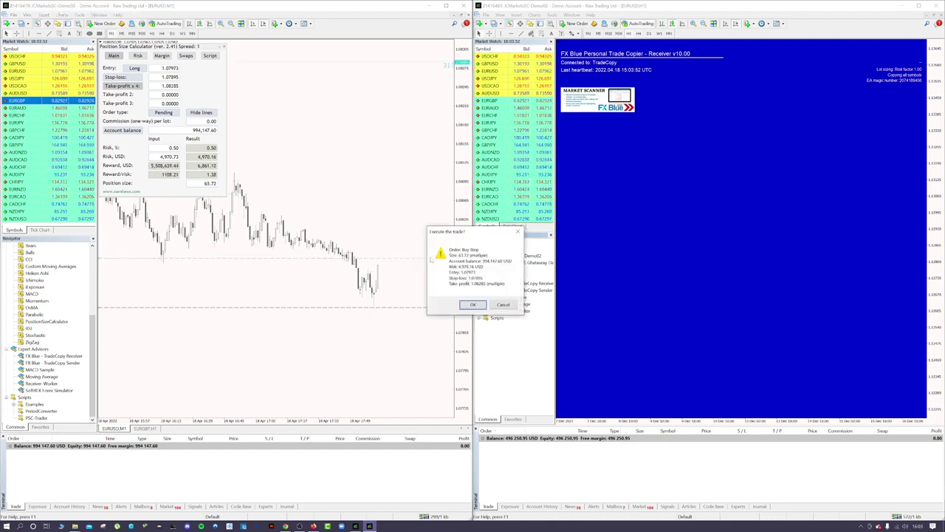
click(474, 305)
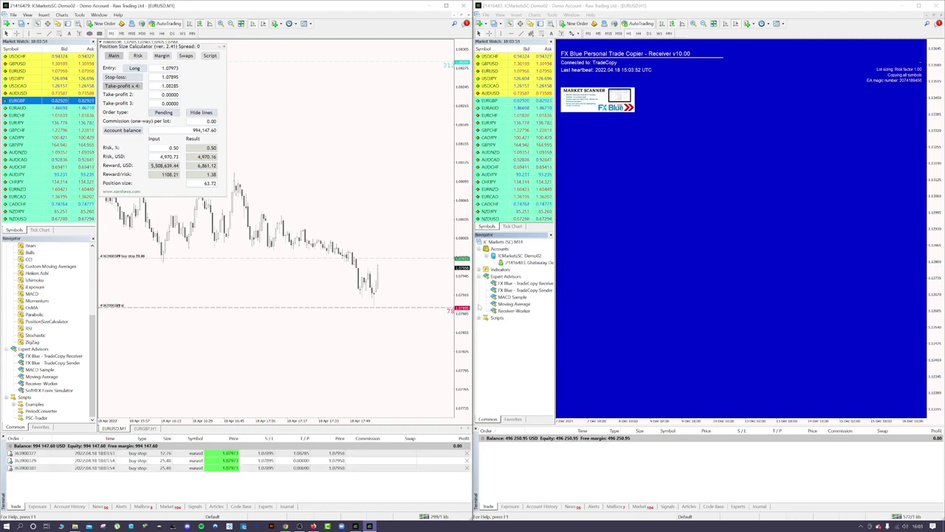